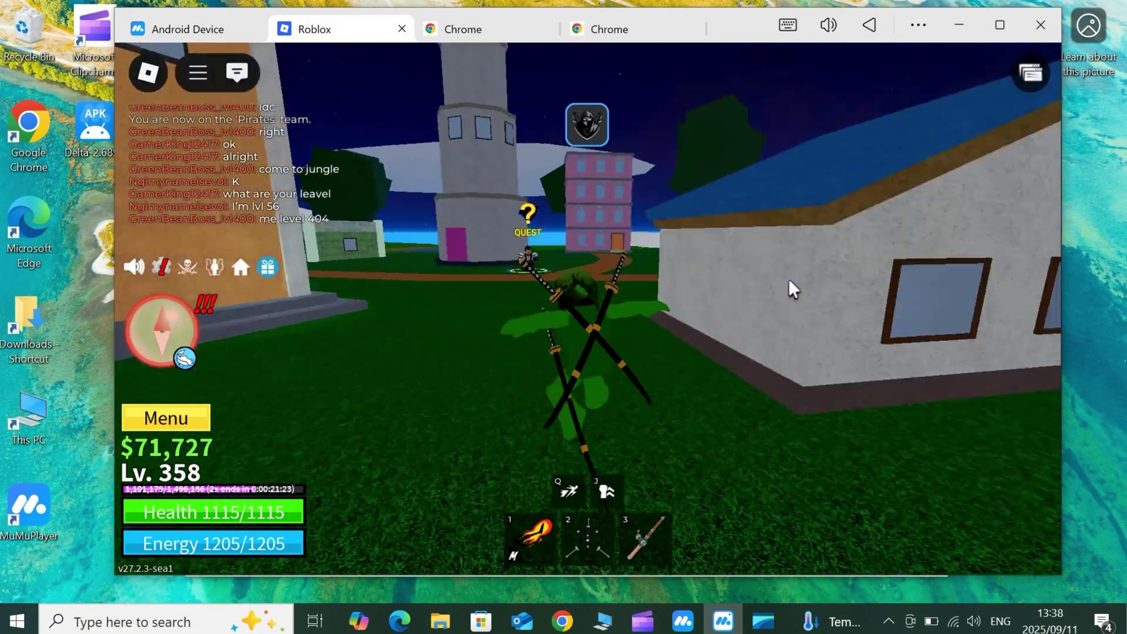
{"action": "key", "text": "d"}
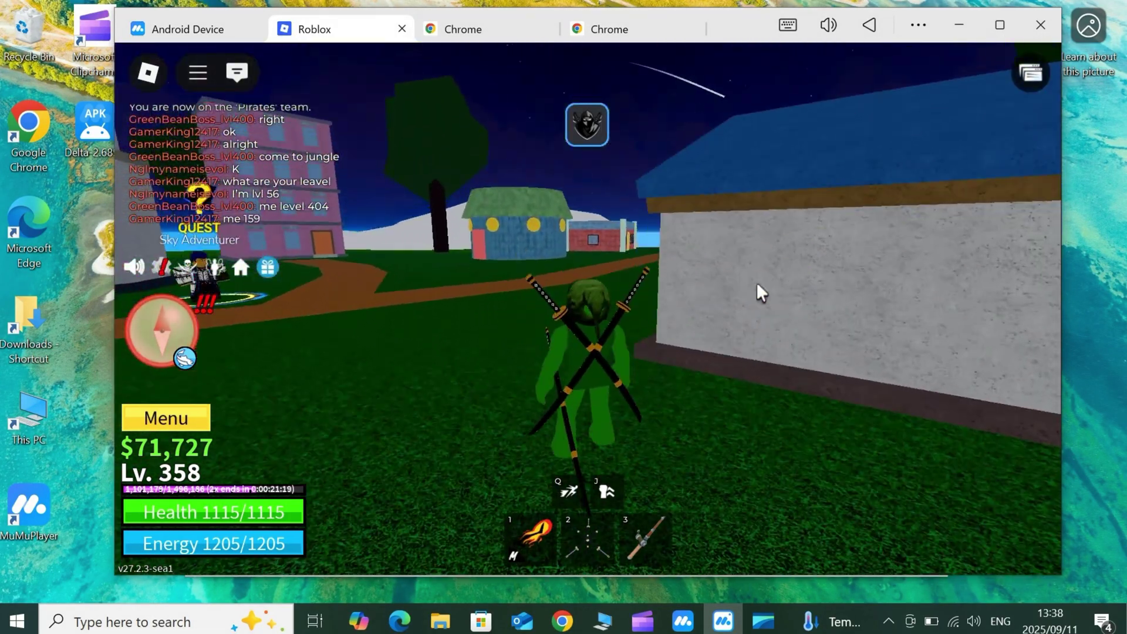
- Walk the character, then browse Delta's editor, script search and settings pages, ending on saved scripts
{"action": "left_click", "coordinate": [595, 133]}
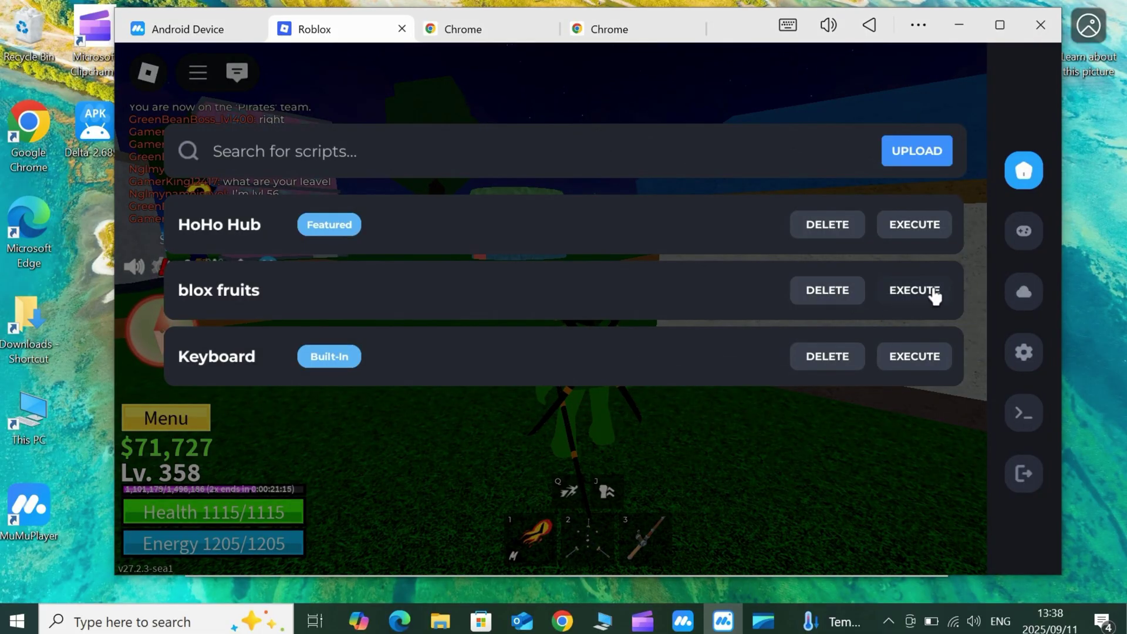
{"action": "left_click", "coordinate": [1023, 241]}
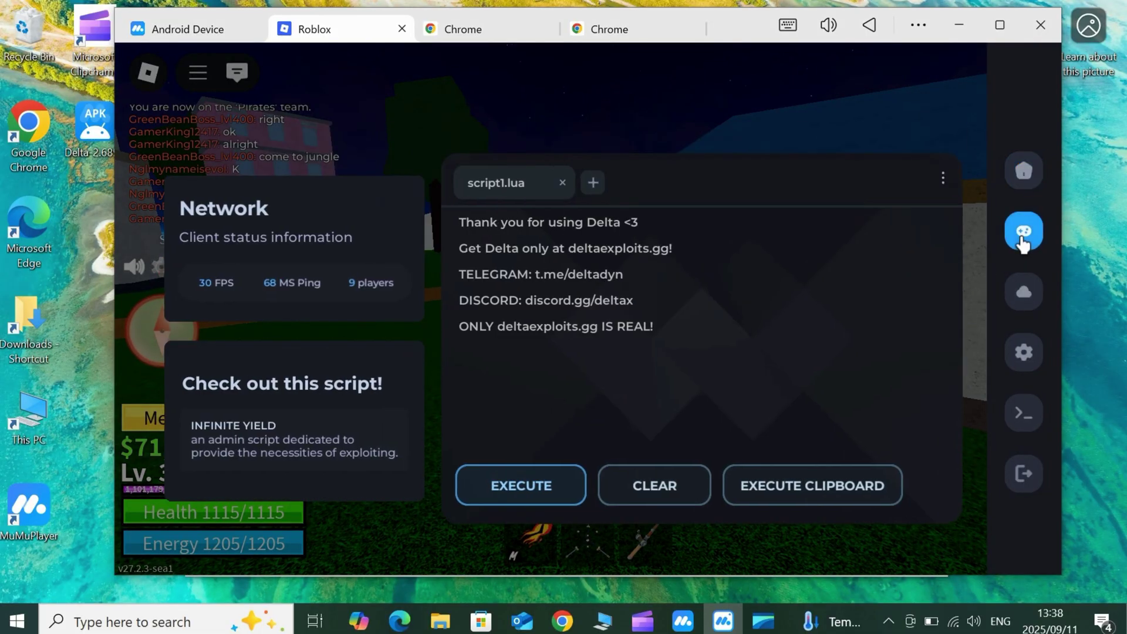
{"action": "left_click", "coordinate": [1029, 302]}
{"action": "left_click", "coordinate": [1026, 351]}
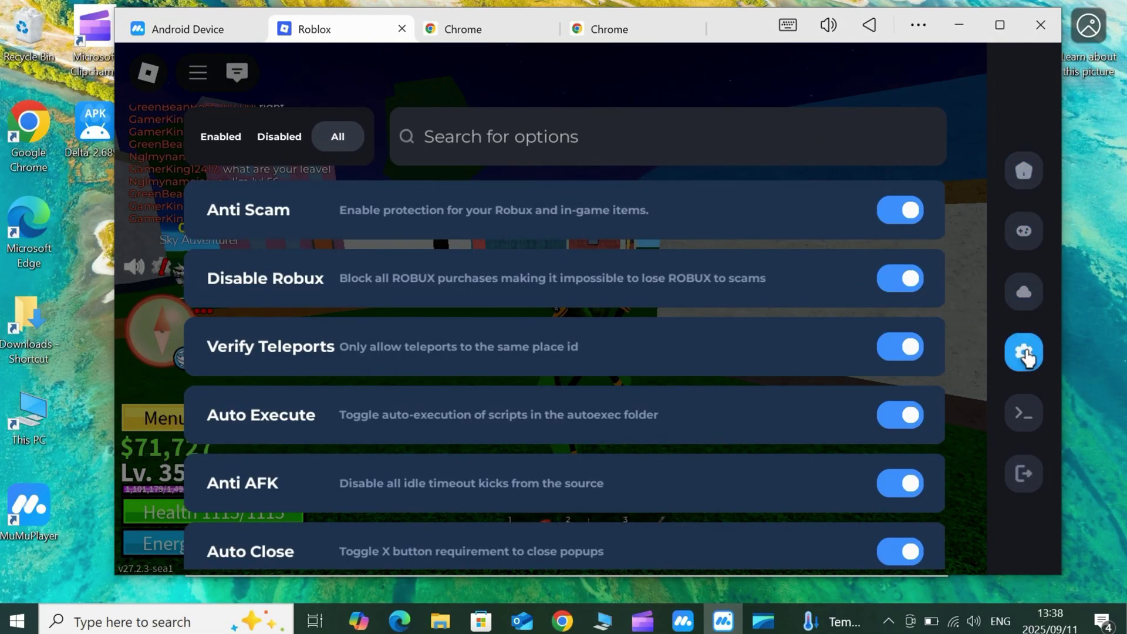
{"action": "left_click", "coordinate": [1027, 237]}
{"action": "left_click", "coordinate": [1024, 170]}
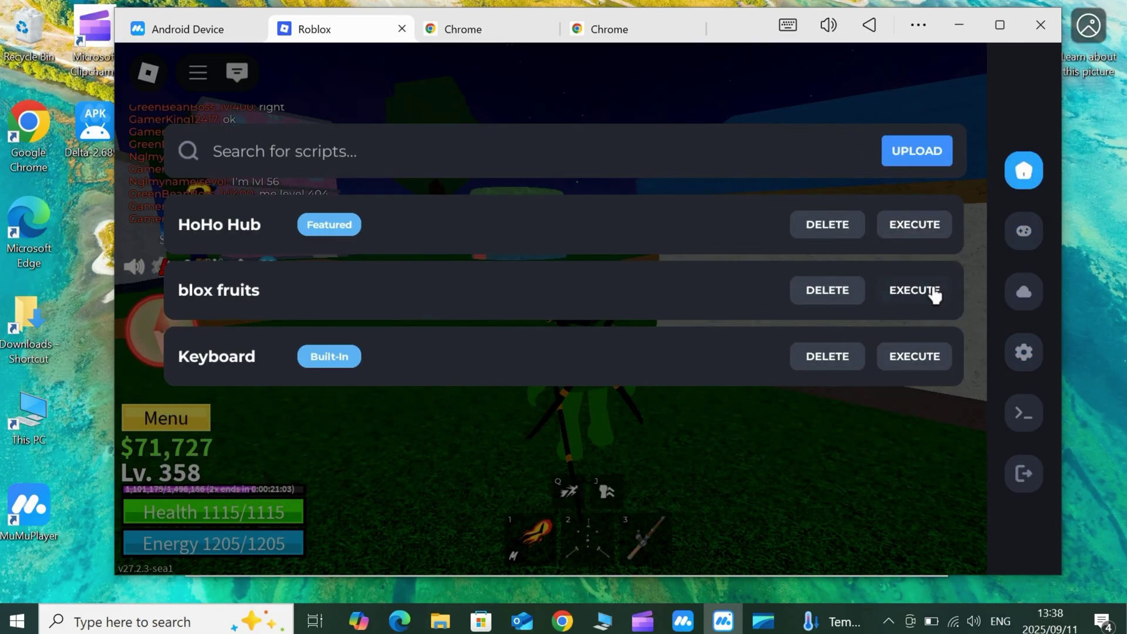
- Run blox fruits and enable Auto Farm Level, Farm Level New, Mob Aura, Summer Token and Boss Pain
{"action": "left_click", "coordinate": [1014, 470]}
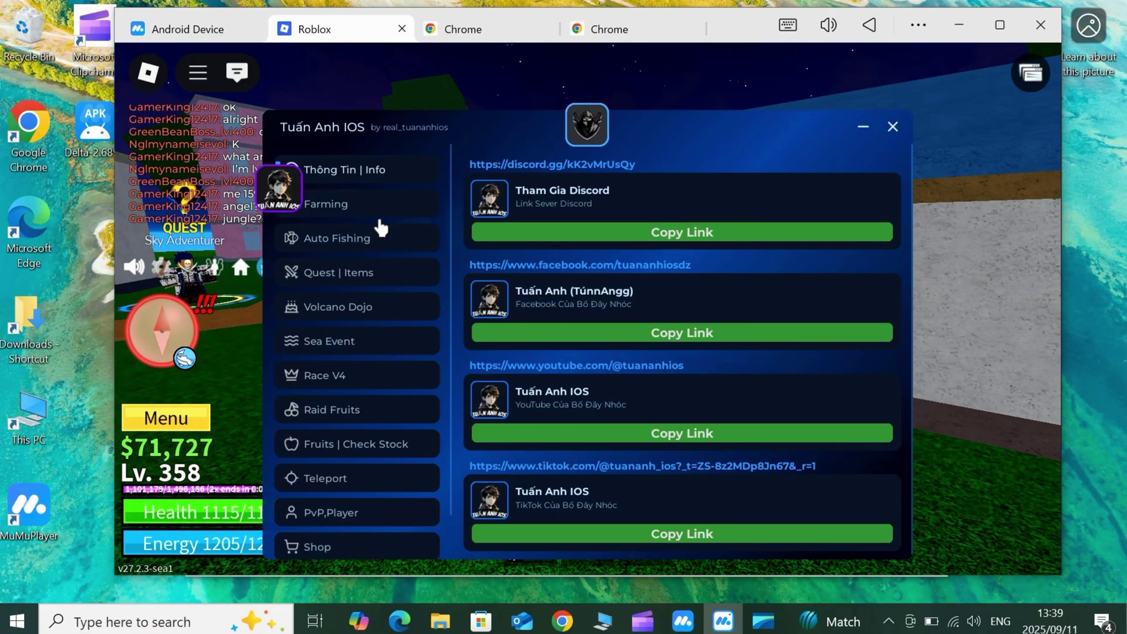
{"action": "left_click", "coordinate": [372, 203]}
{"action": "left_click", "coordinate": [867, 274]}
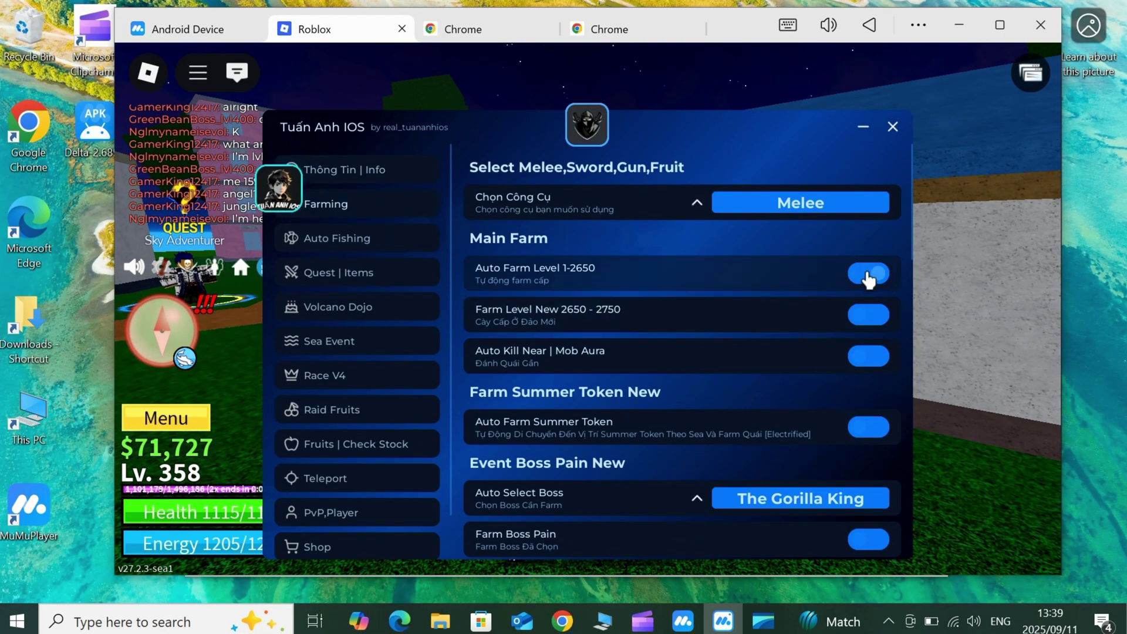
{"action": "left_click", "coordinate": [864, 317]}
{"action": "left_click", "coordinate": [868, 354]}
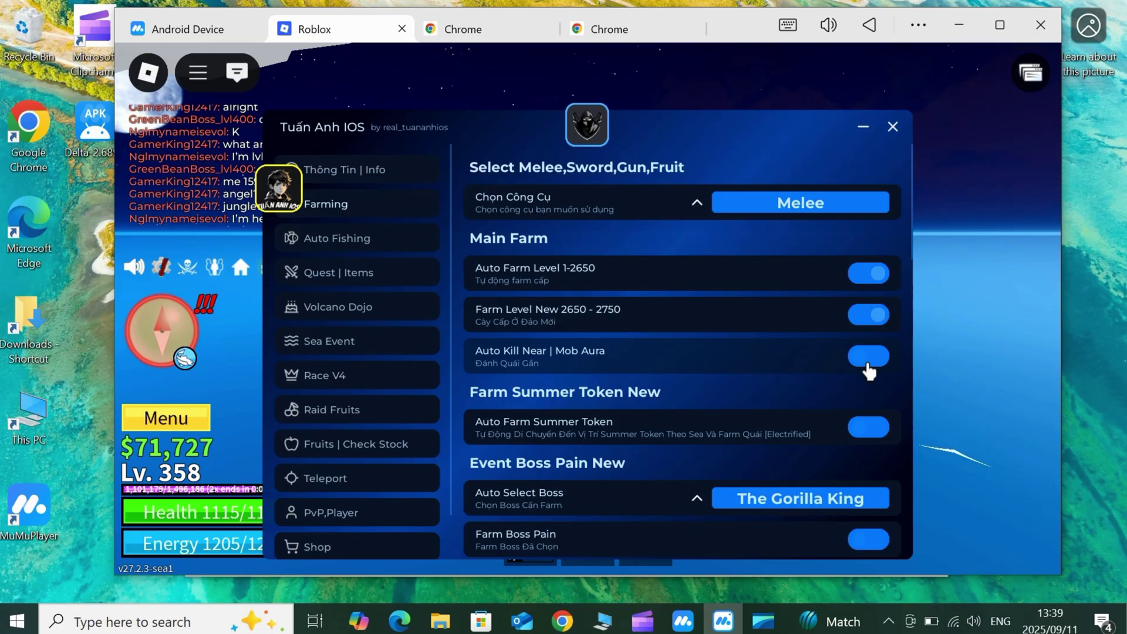
{"action": "left_click", "coordinate": [869, 428]}
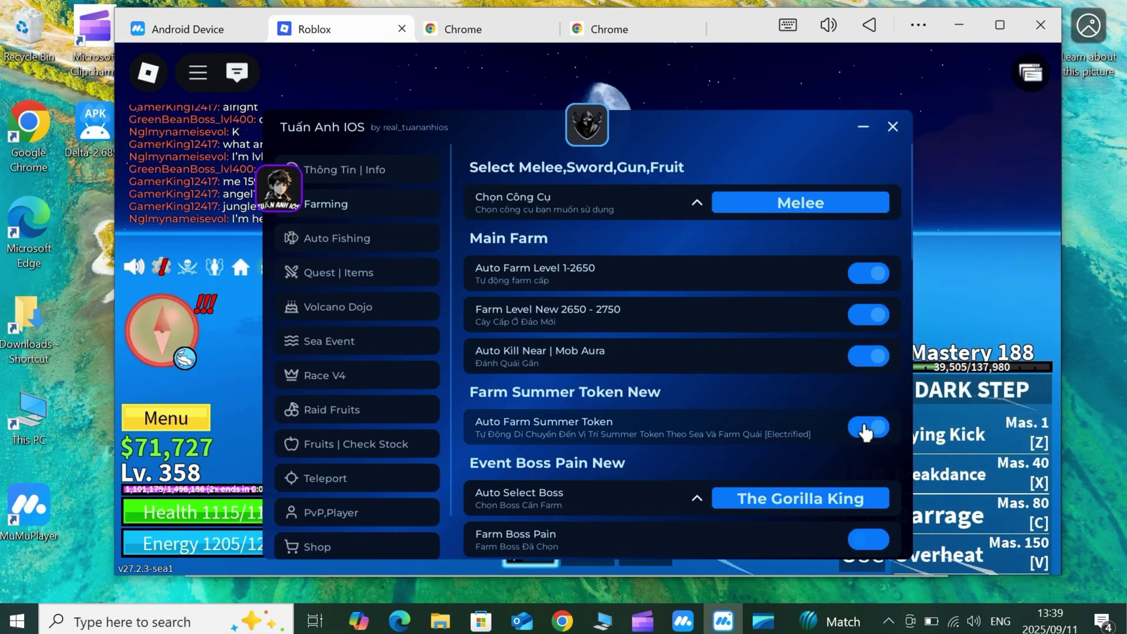
{"action": "left_click", "coordinate": [864, 537]}
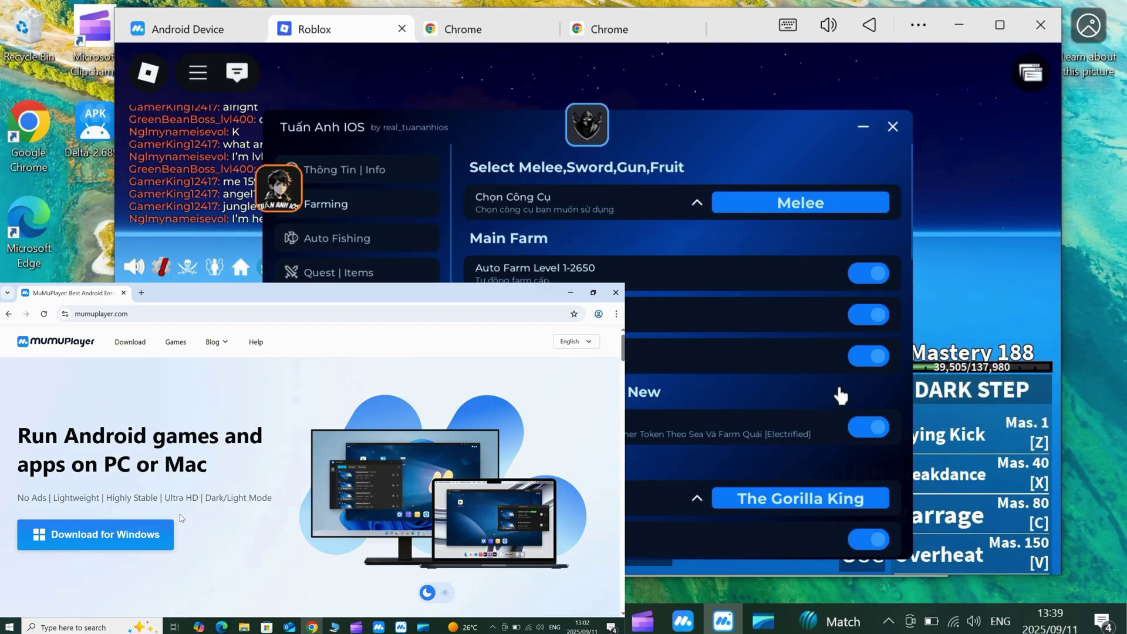
- In the hub's Quest | Items page, turn on AutoSecondSea and Kill Greybeard
{"action": "left_click", "coordinate": [408, 243]}
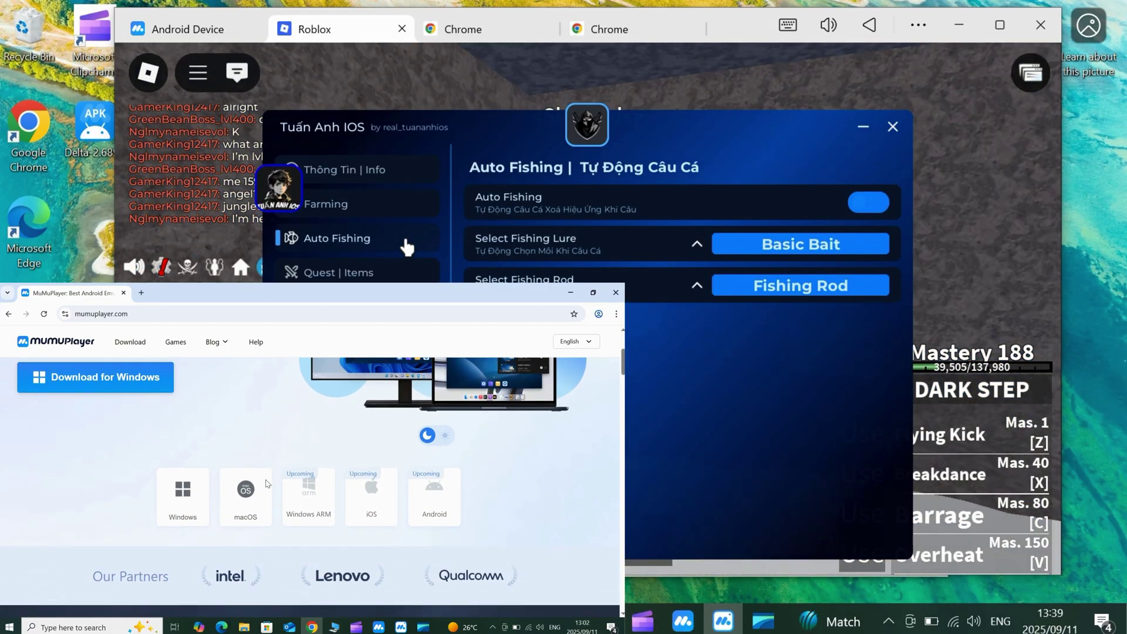
{"action": "left_click", "coordinate": [381, 273]}
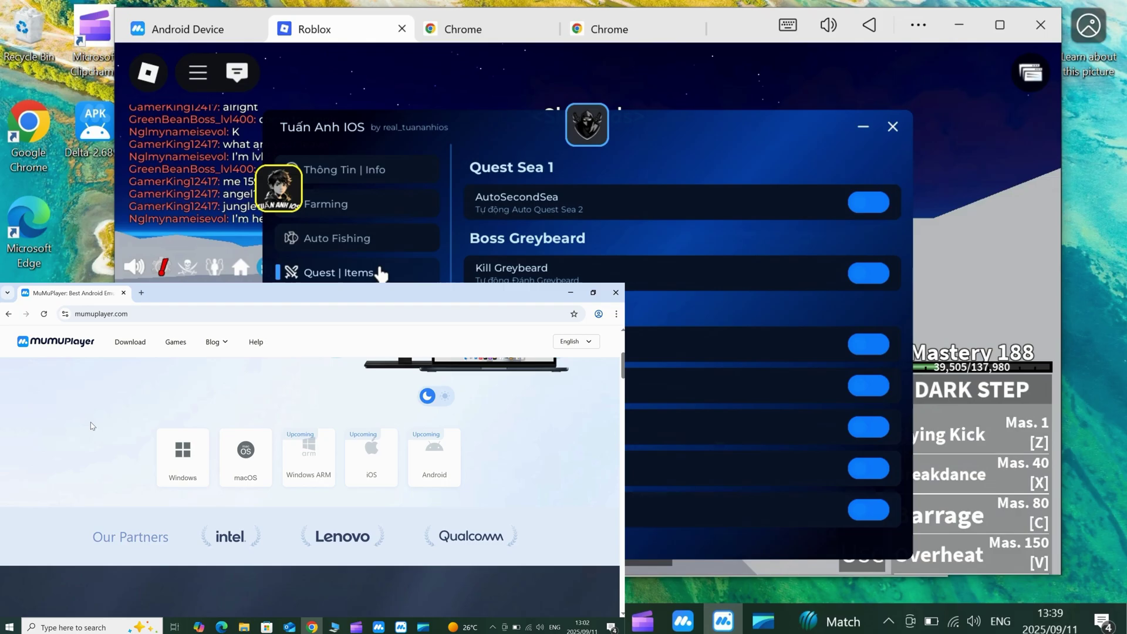
{"action": "left_click", "coordinate": [874, 203]}
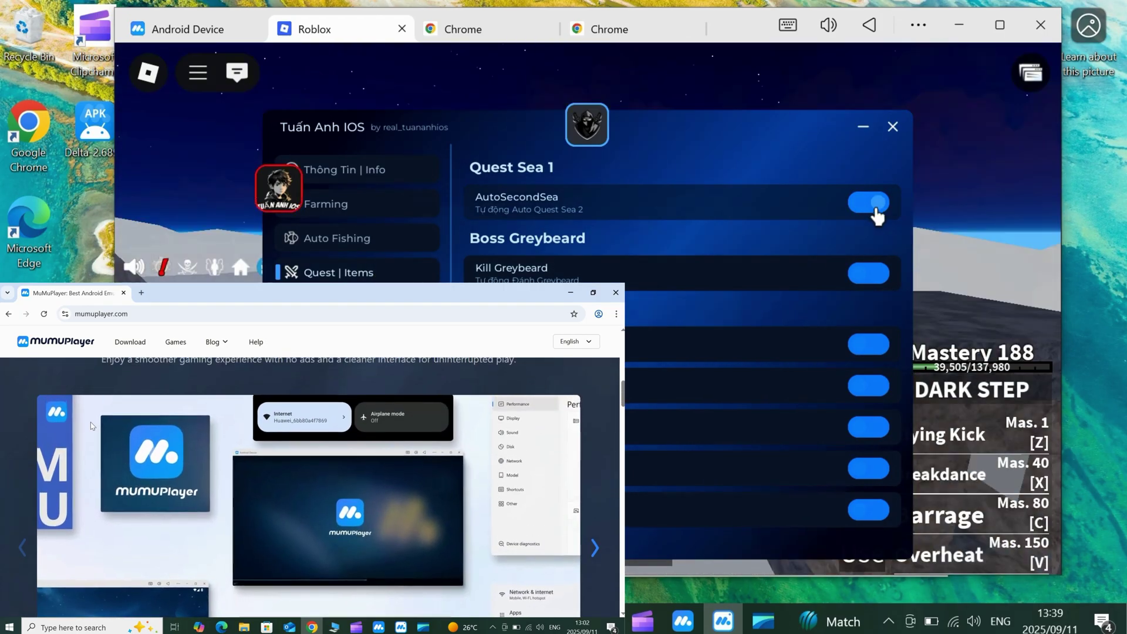
{"action": "left_click", "coordinate": [875, 274]}
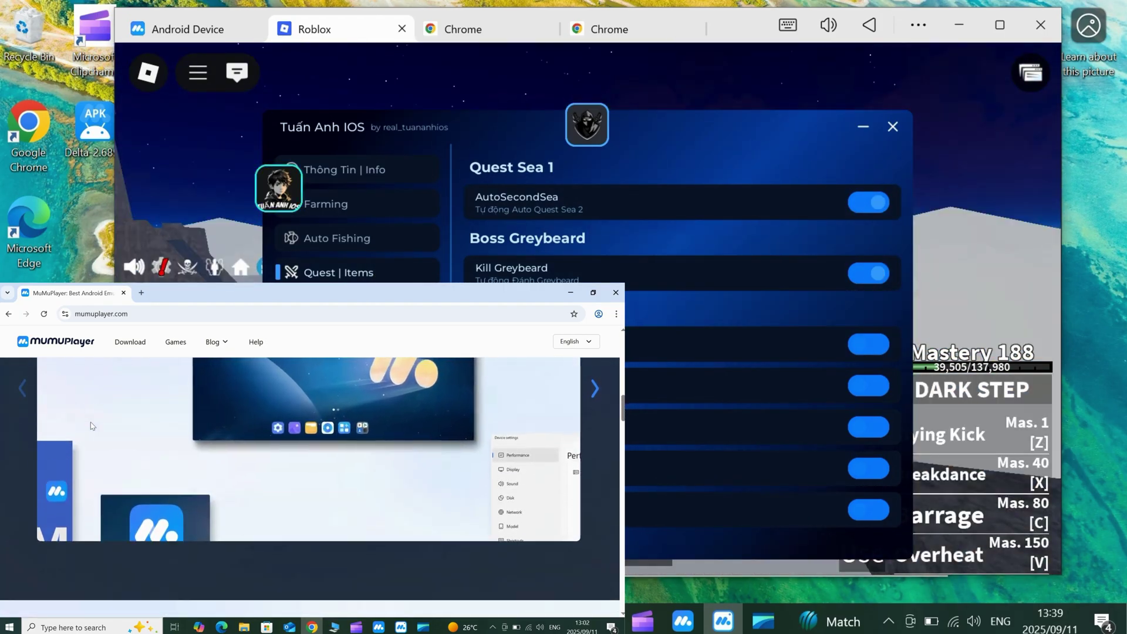
- Collapse the hub to its title bar and reopen Delta's saved scripts list
{"action": "scroll", "coordinate": [874, 274], "scroll_direction": "down", "scroll_amount": 10}
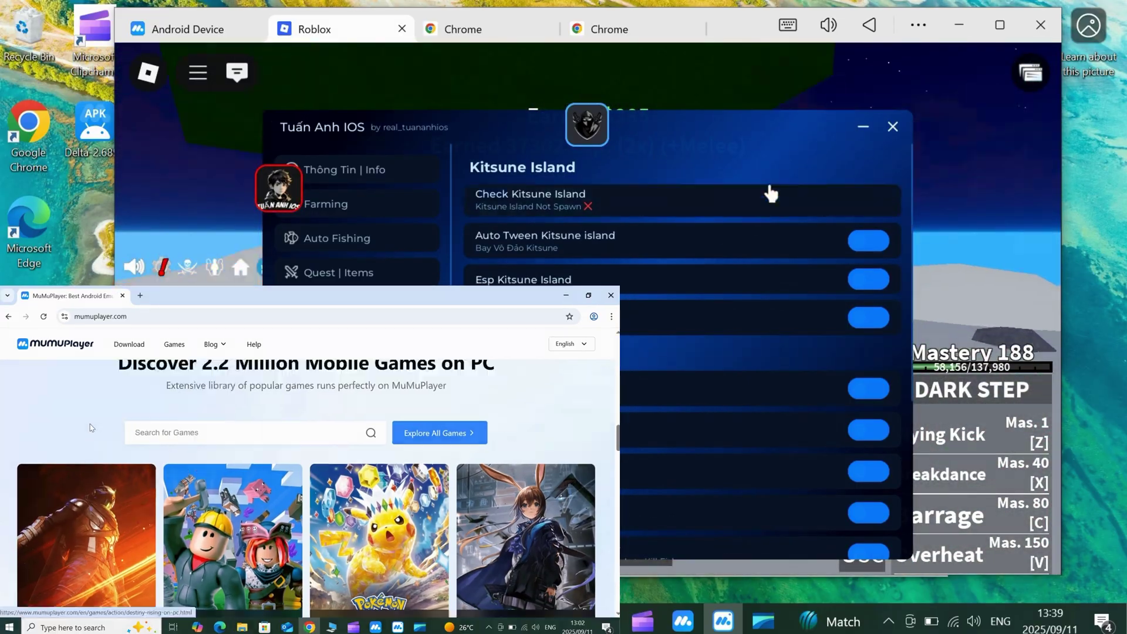
{"action": "left_click", "coordinate": [863, 127]}
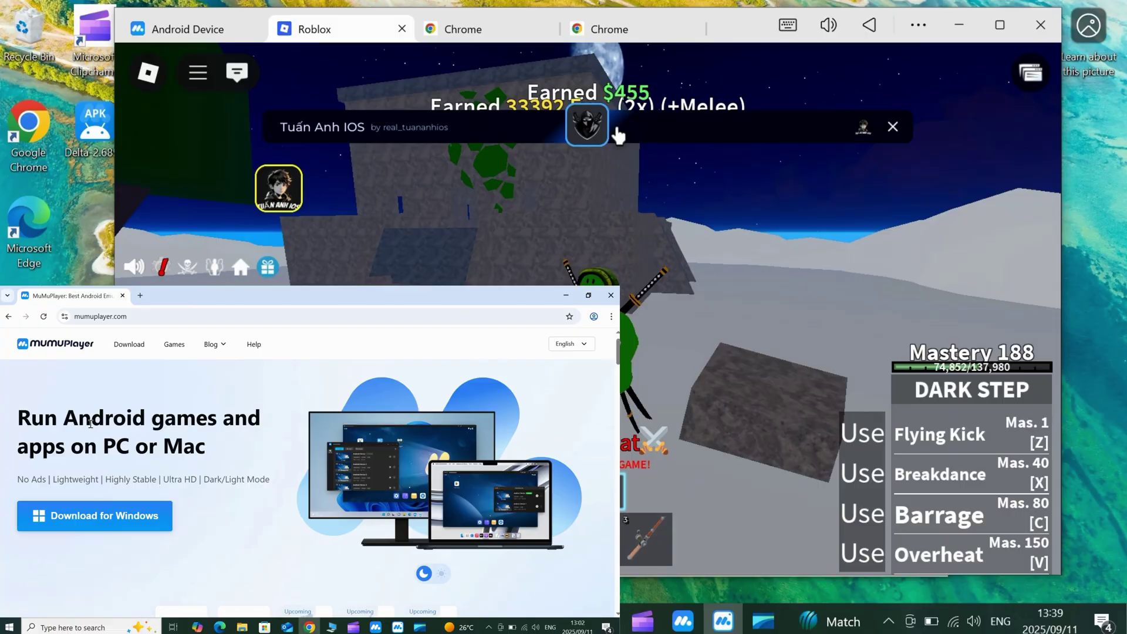
{"action": "left_click", "coordinate": [587, 124]}
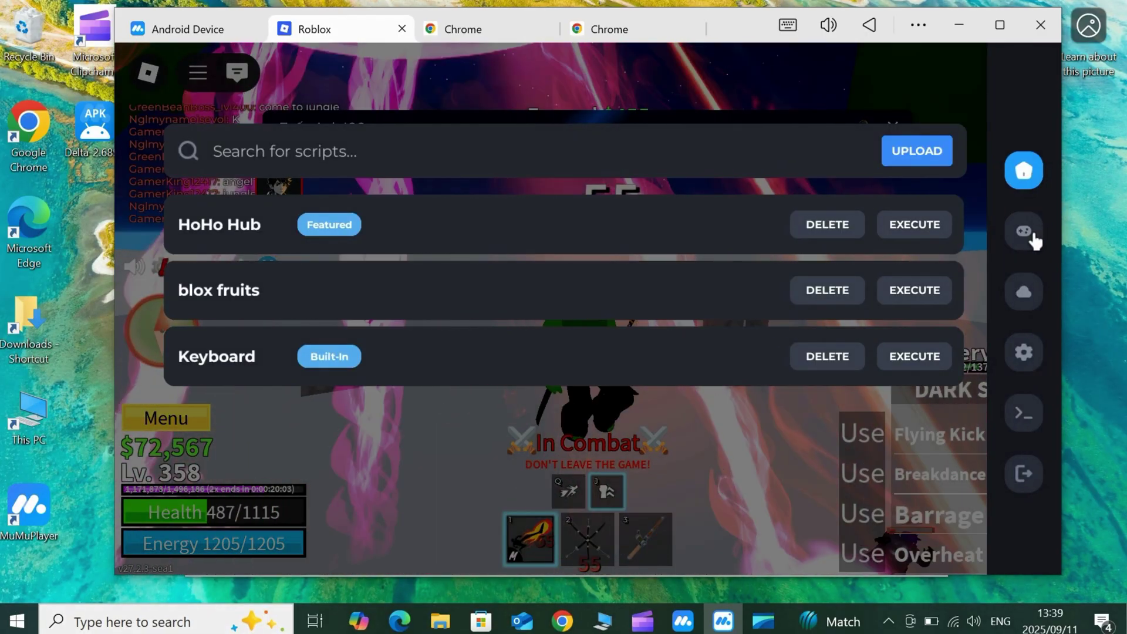
- Look through Delta's script editor, online script search and settings toggles pages
{"action": "left_click", "coordinate": [1032, 241]}
{"action": "left_click", "coordinate": [1024, 292]}
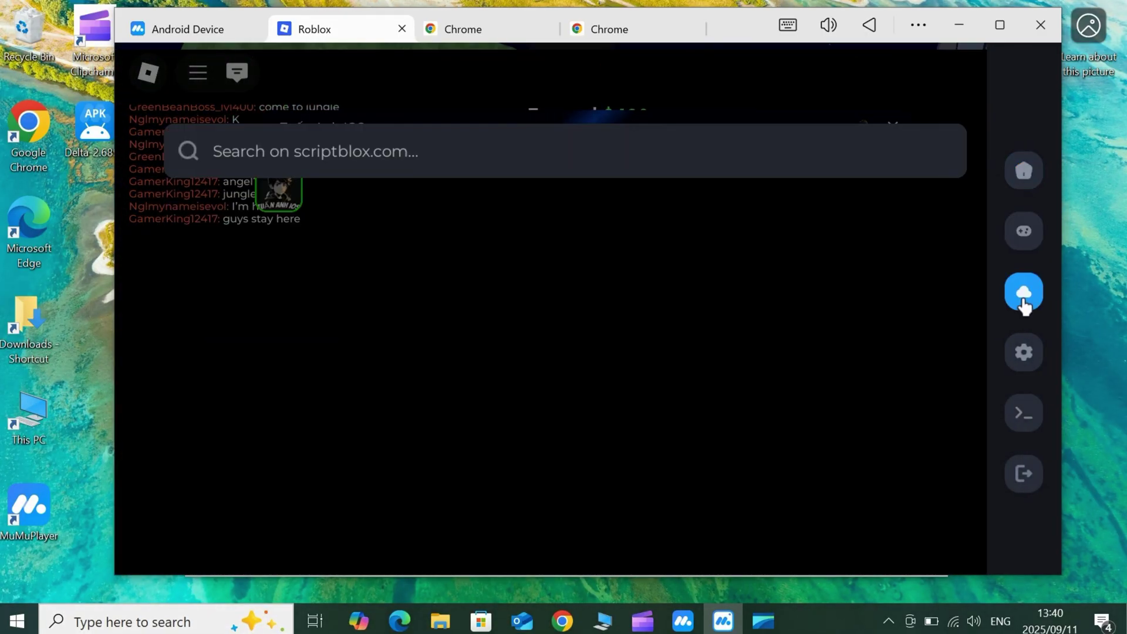
{"action": "left_click", "coordinate": [1033, 355]}
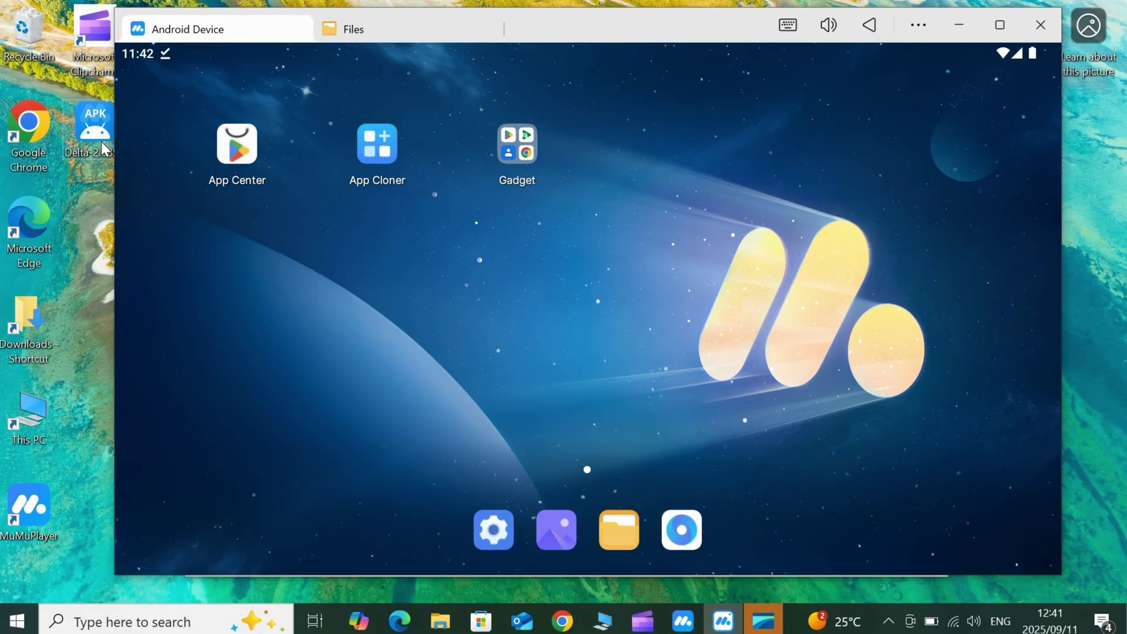
- Install the Delta APK from the Files Download folder and finish the installer
{"action": "left_click", "coordinate": [616, 527]}
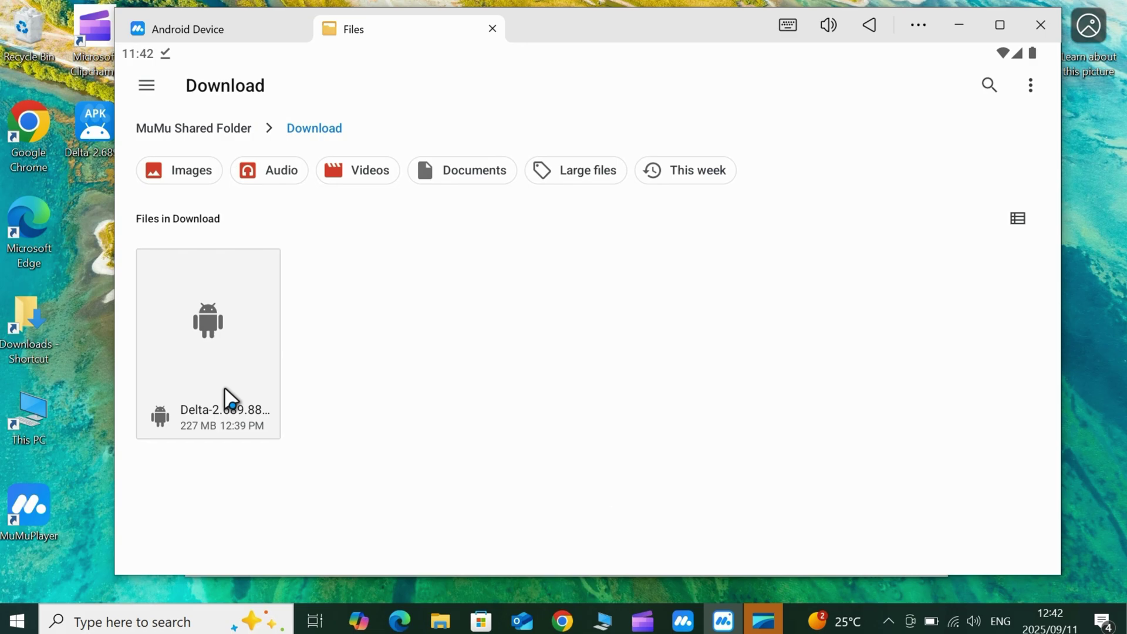
{"action": "left_click", "coordinate": [234, 371]}
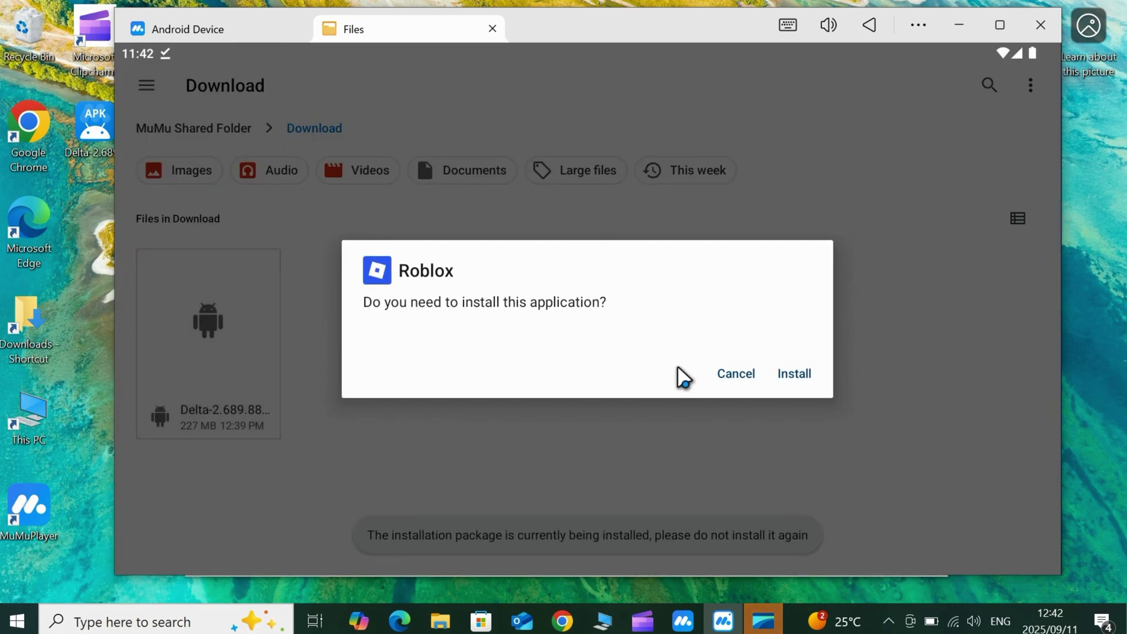
{"action": "left_click", "coordinate": [796, 375]}
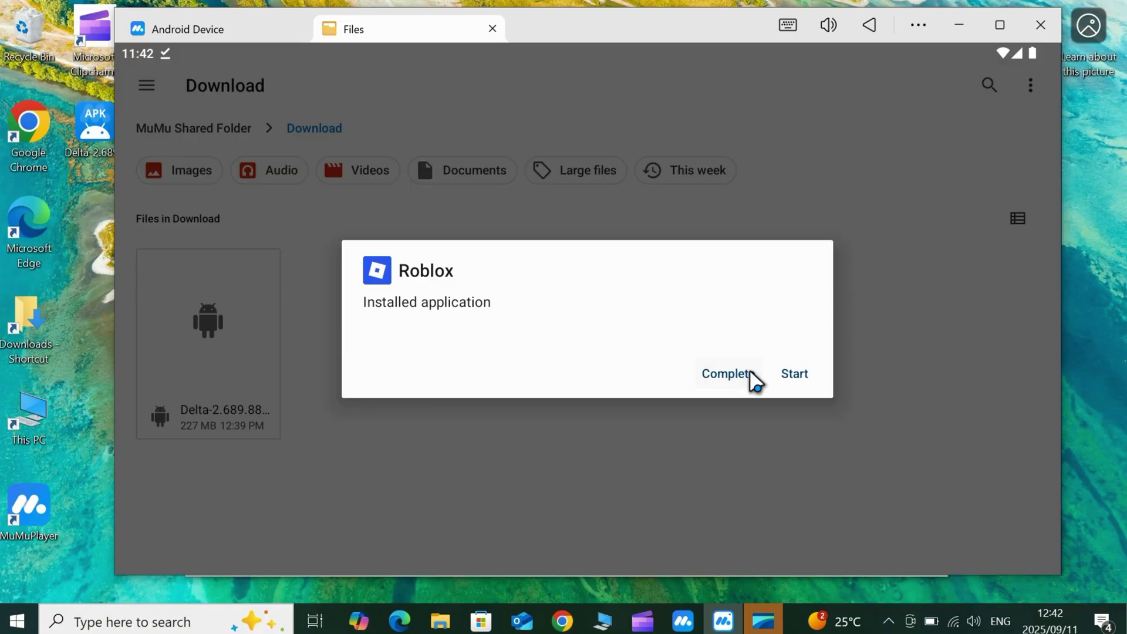
{"action": "left_click", "coordinate": [725, 374]}
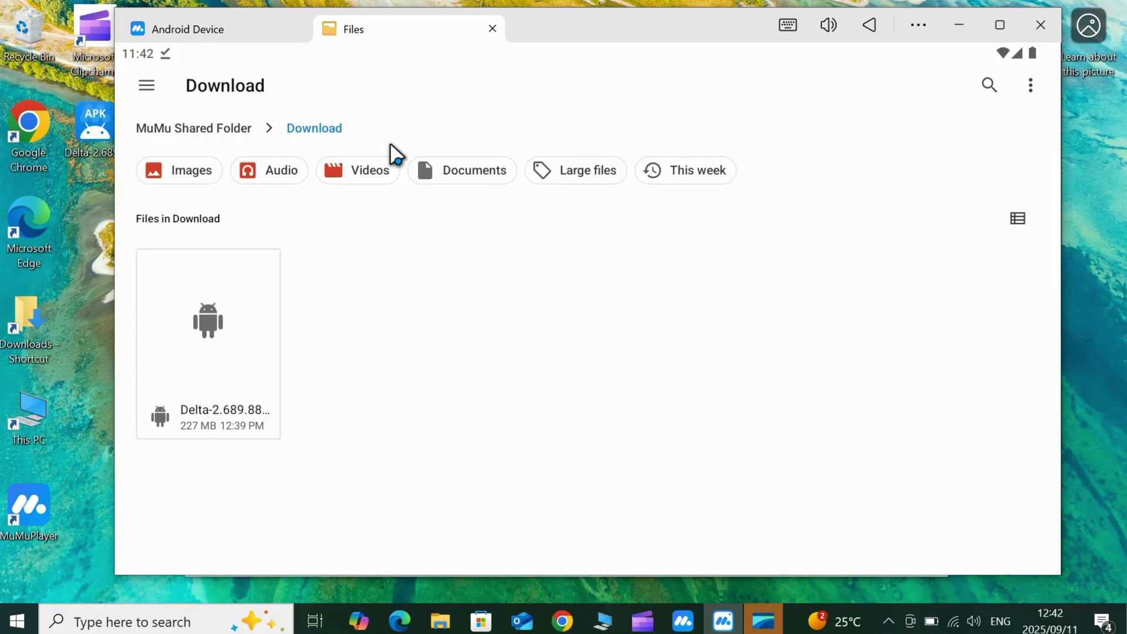
- Launch the new Roblox, grant it all-files access, and open the [PAIN] Blox Fruits page
{"action": "left_click", "coordinate": [493, 30]}
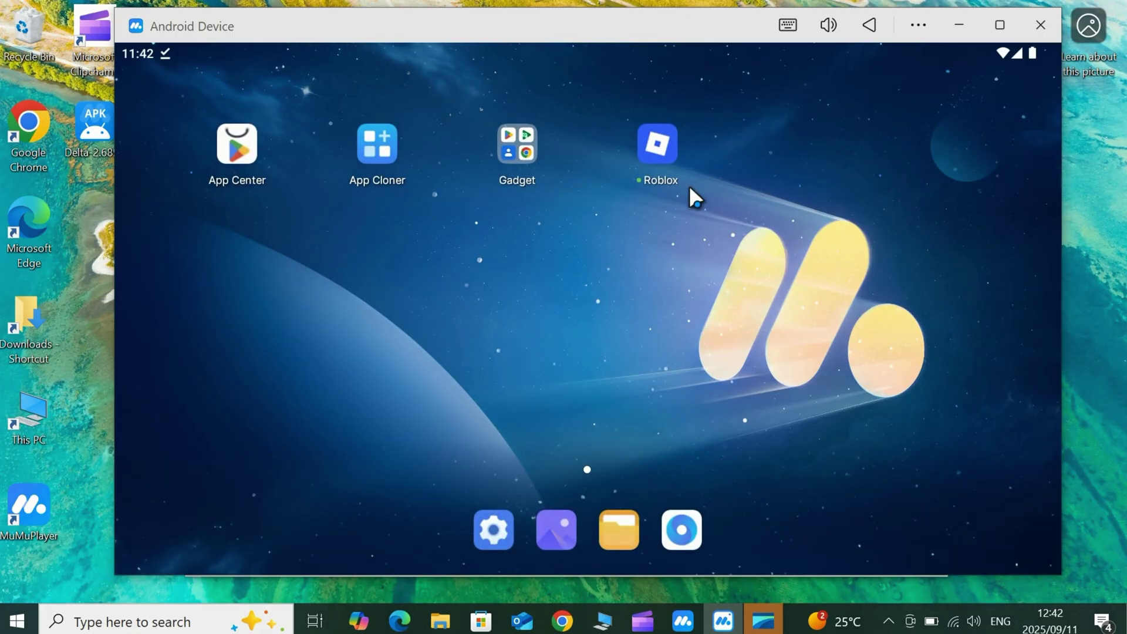
{"action": "left_click", "coordinate": [656, 154]}
{"action": "left_click", "coordinate": [1018, 327]}
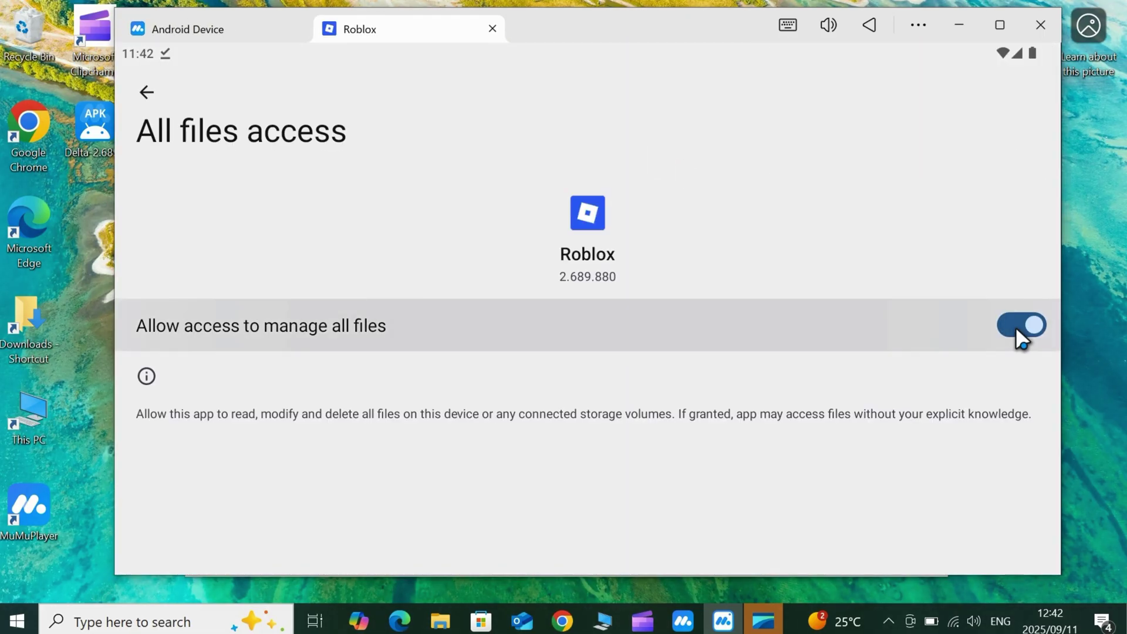
{"action": "left_click", "coordinate": [151, 93]}
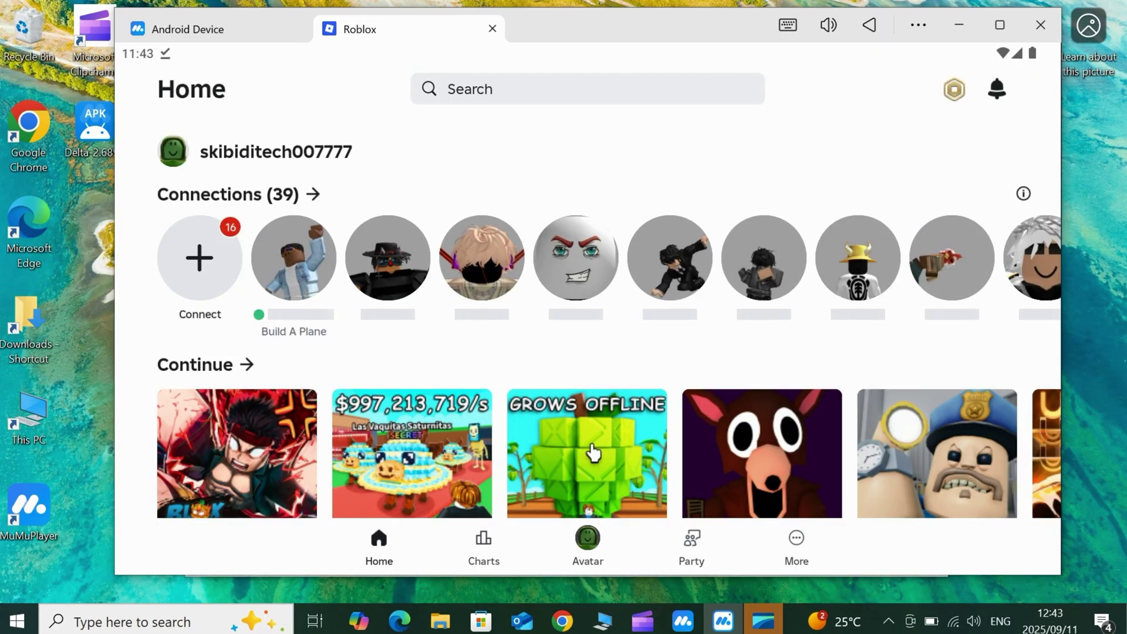
{"action": "scroll", "coordinate": [594, 452], "scroll_direction": "down", "scroll_amount": 3}
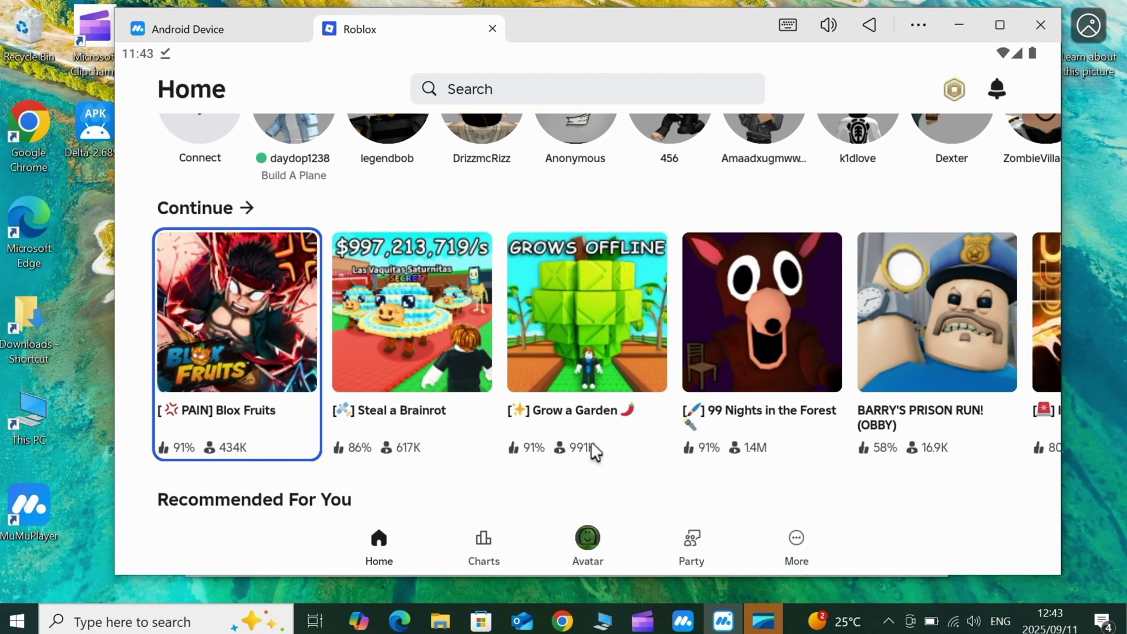
{"action": "left_click", "coordinate": [259, 326]}
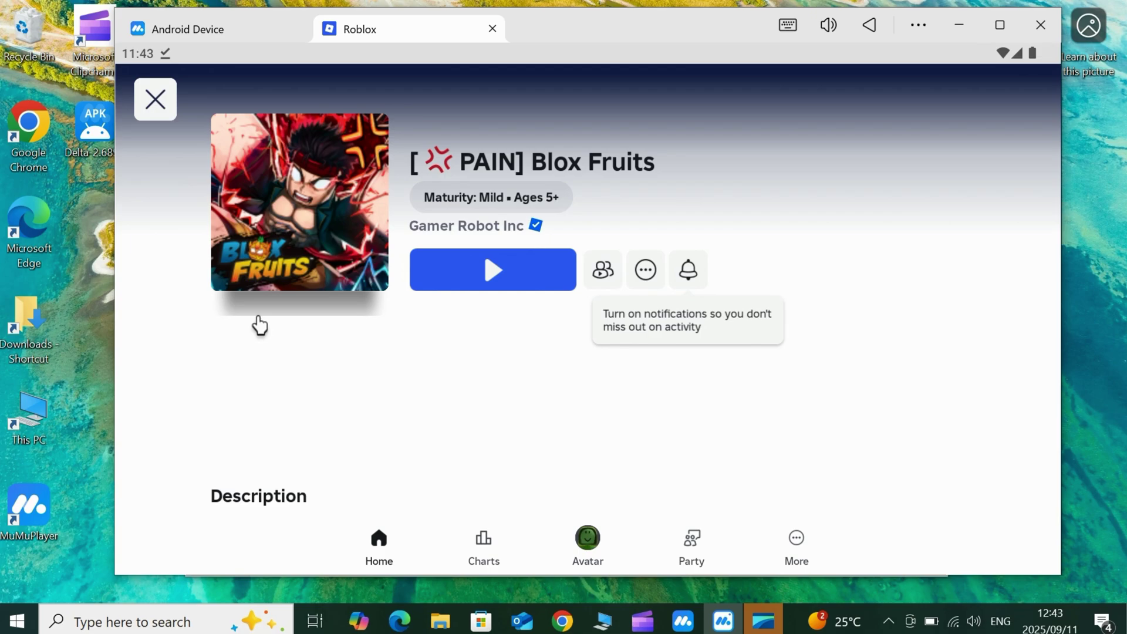
- Play Blox Fruits on the Pirates team and tap Receive Key in Delta's key prompt
{"action": "left_click", "coordinate": [505, 281]}
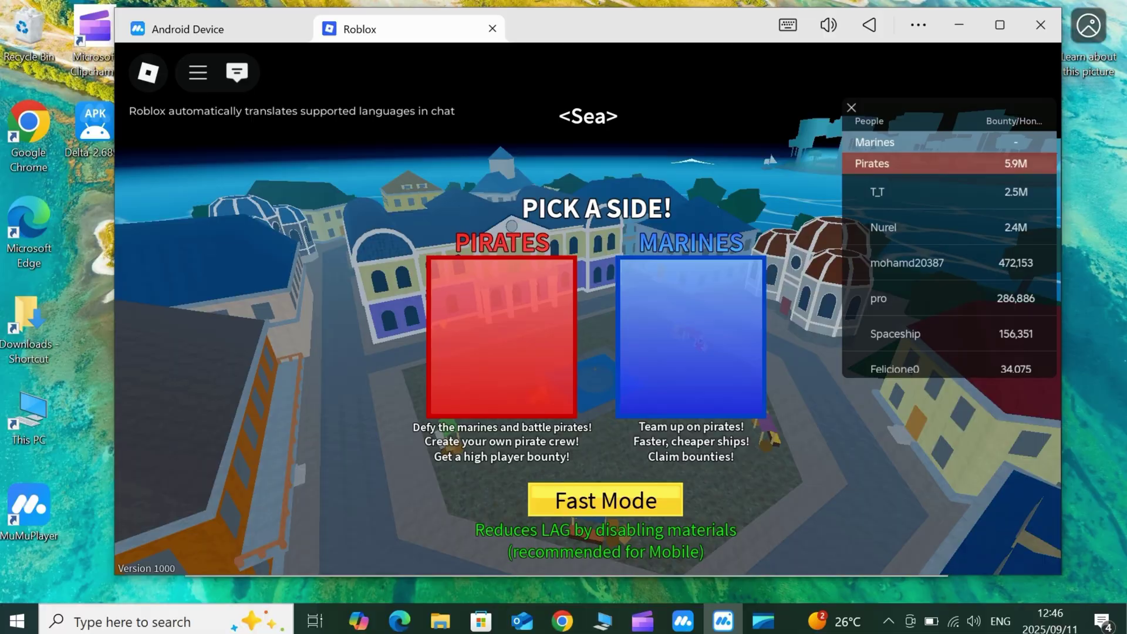
{"action": "left_click", "coordinate": [502, 338]}
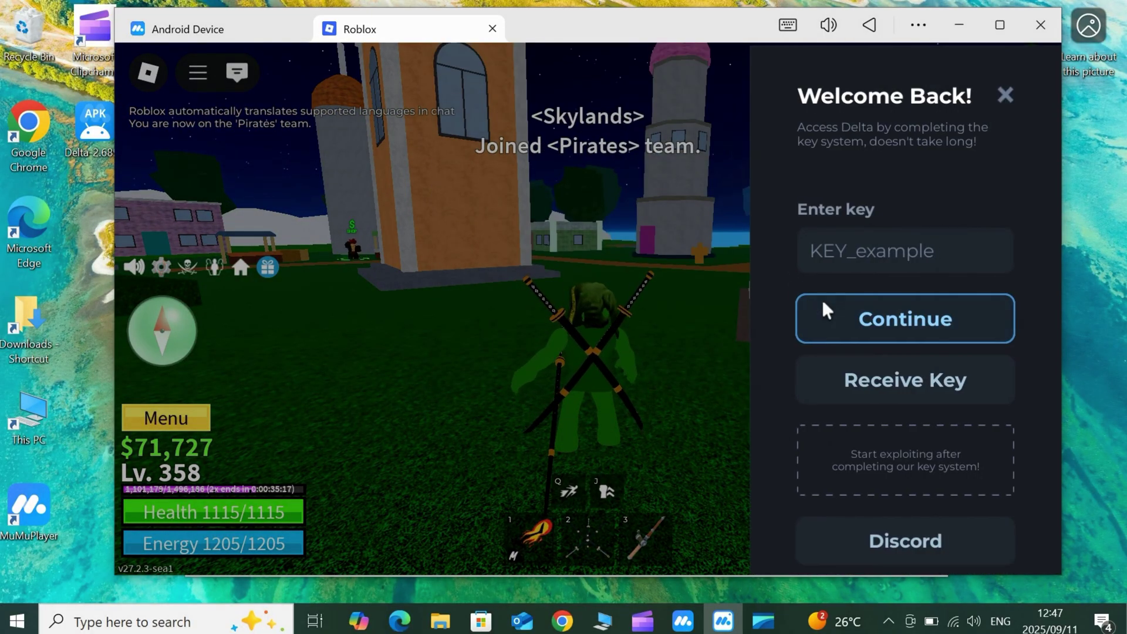
{"action": "left_click", "coordinate": [909, 378]}
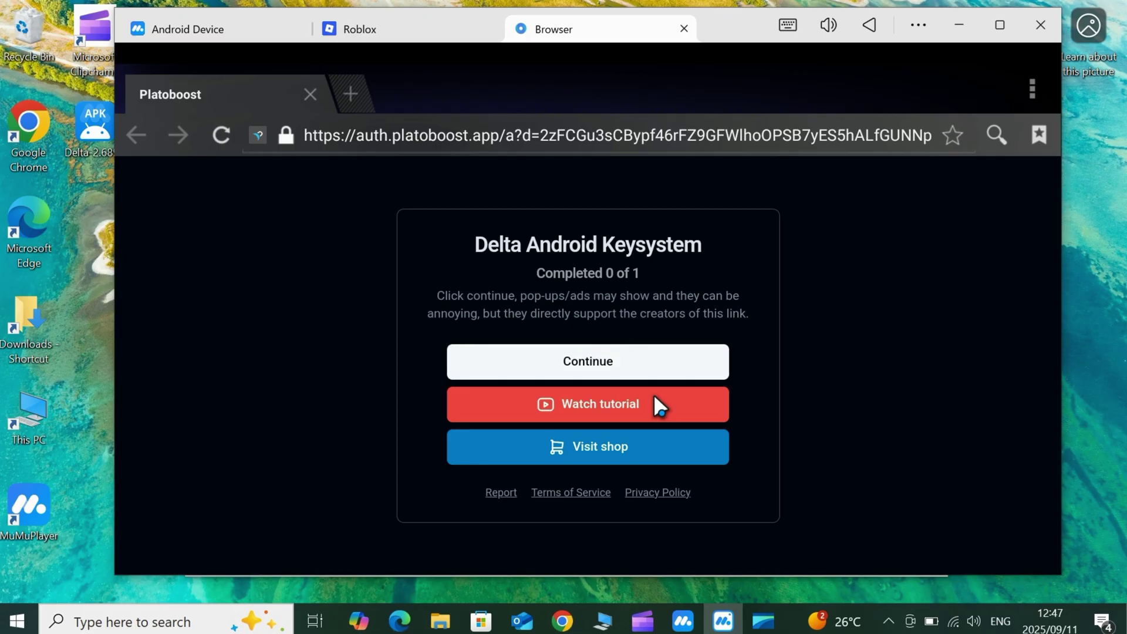
- Continue past the Platoboost keysystem page and close the survey ad tab
{"action": "left_click", "coordinate": [645, 368]}
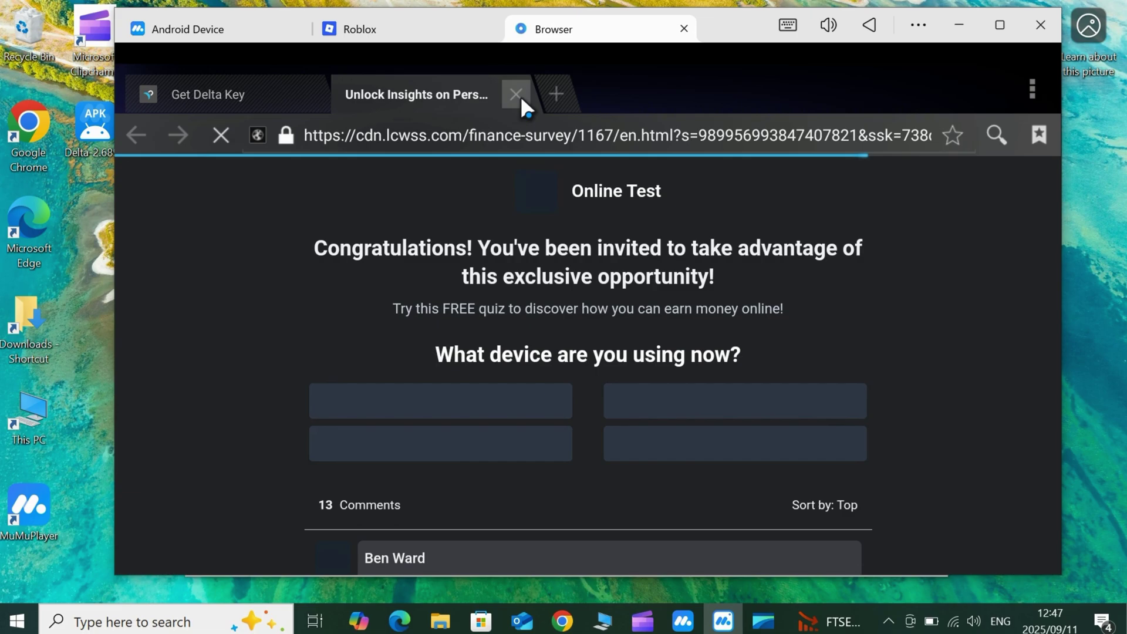
{"action": "left_click", "coordinate": [517, 95]}
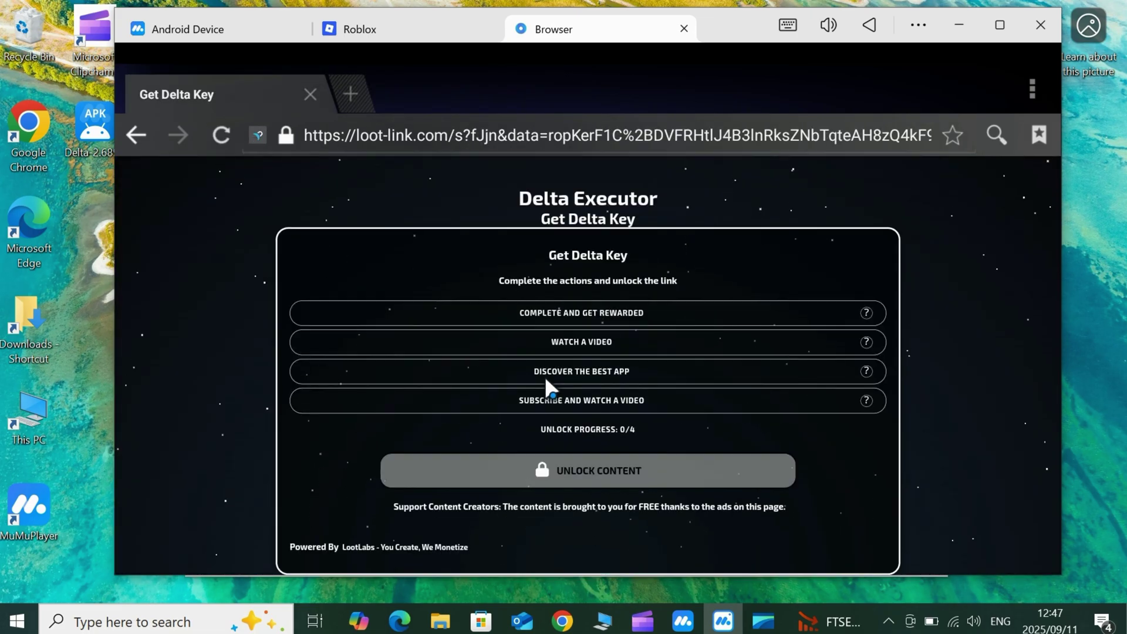
- Complete the rewarded, watch-video, discover-app and subscribe tasks, closing each ad popup
{"action": "left_click", "coordinate": [590, 311]}
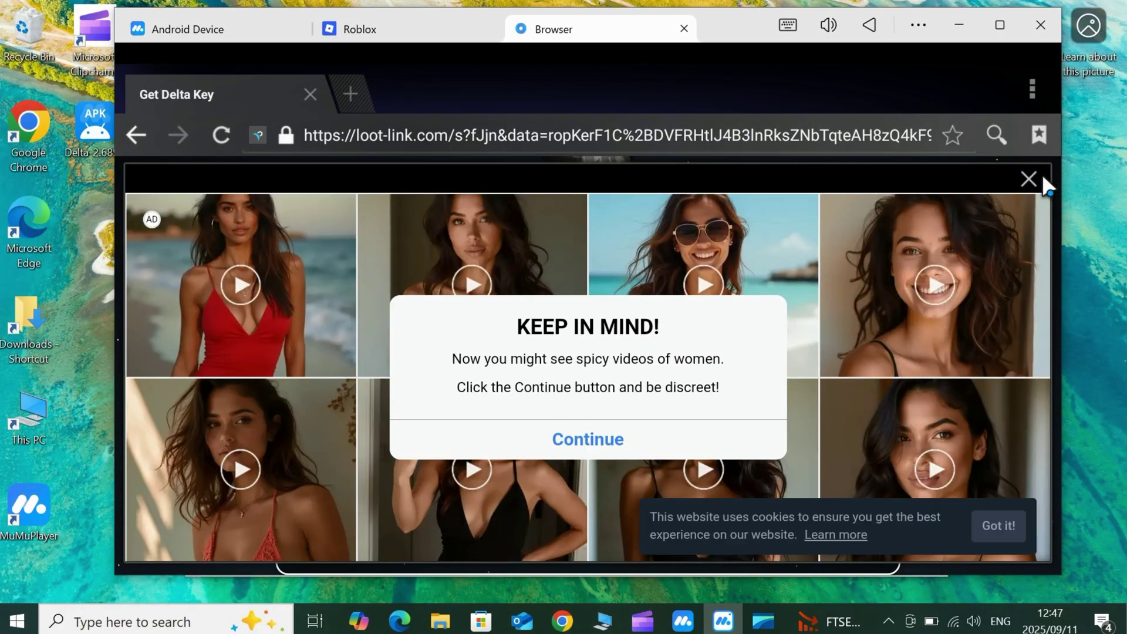
{"action": "left_click", "coordinate": [1028, 179]}
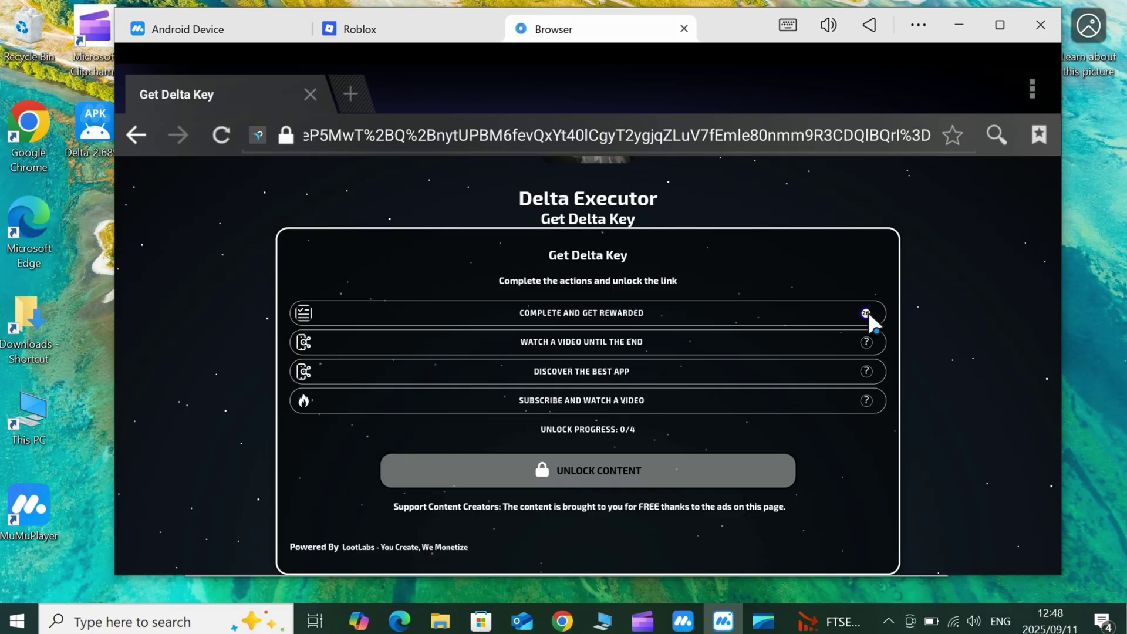
{"action": "left_click", "coordinate": [807, 341]}
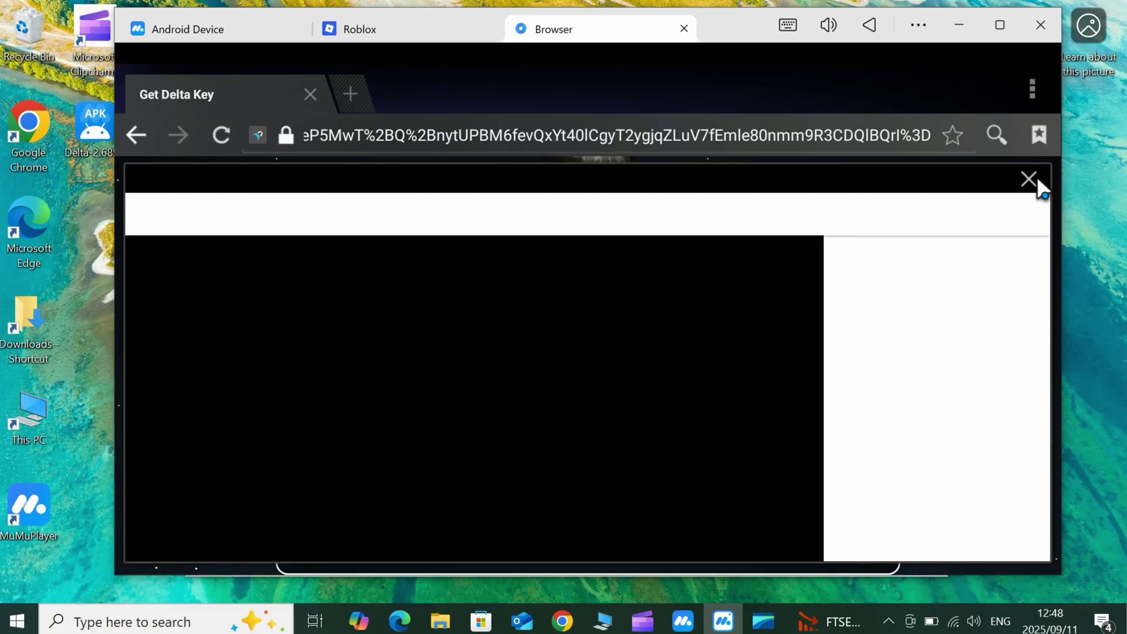
{"action": "left_click", "coordinate": [1028, 179]}
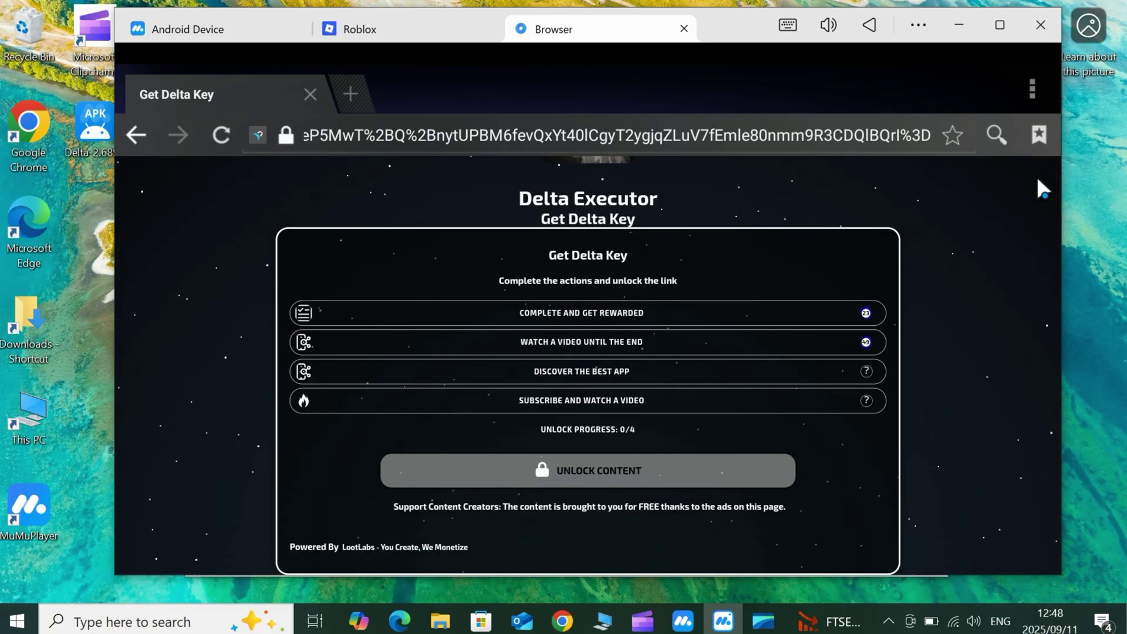
{"action": "left_click", "coordinate": [826, 375]}
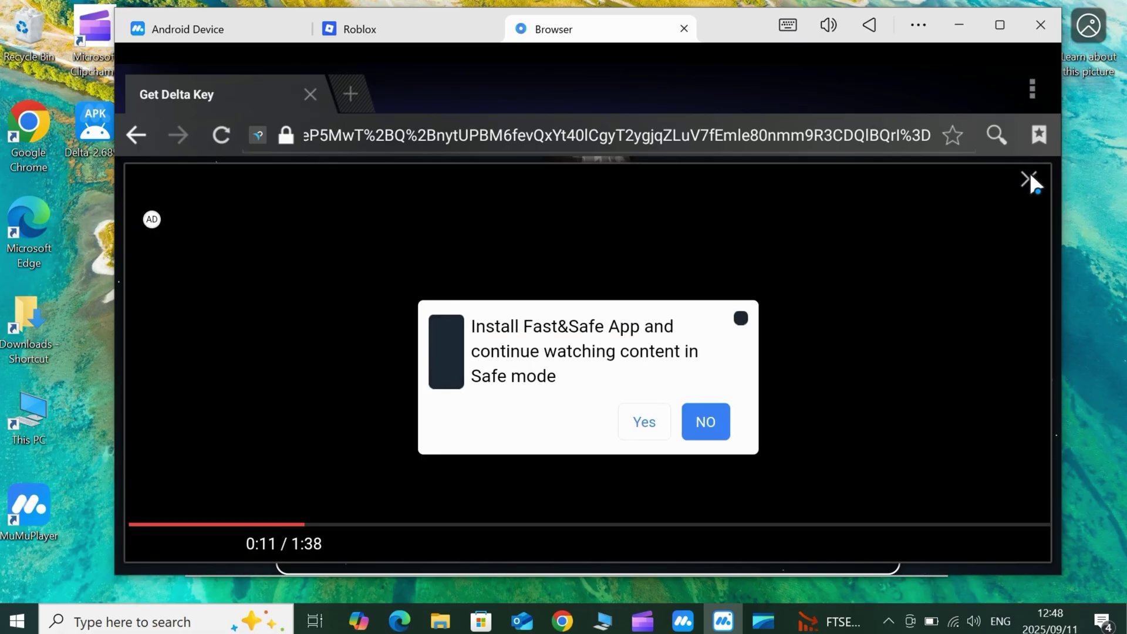
{"action": "left_click", "coordinate": [1027, 179]}
{"action": "left_click", "coordinate": [839, 402]}
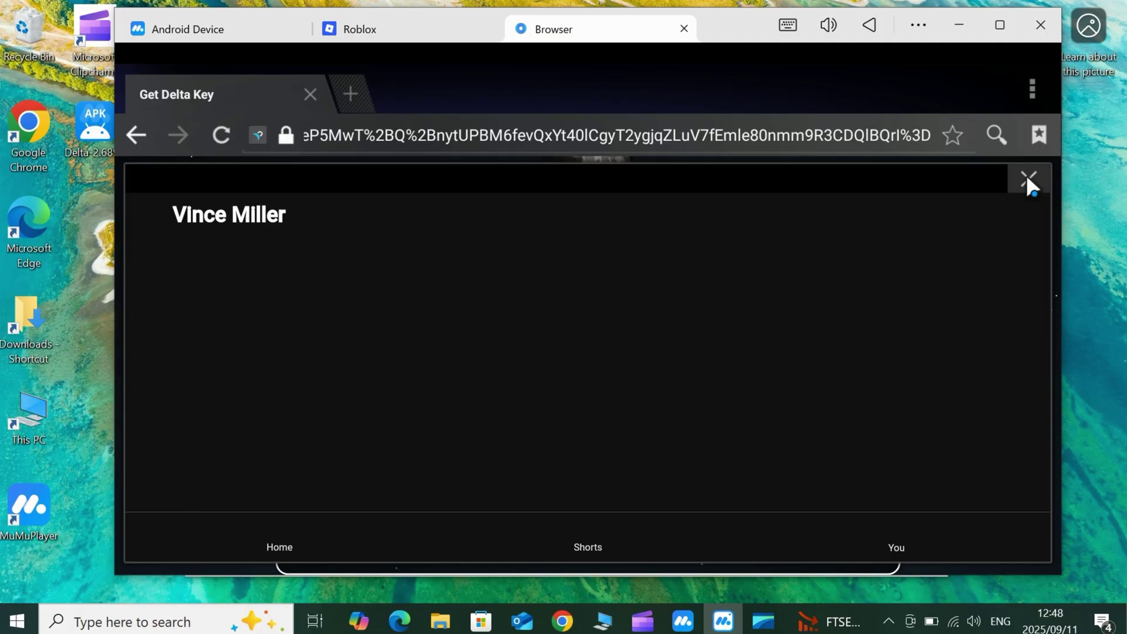
{"action": "left_click", "coordinate": [1027, 176]}
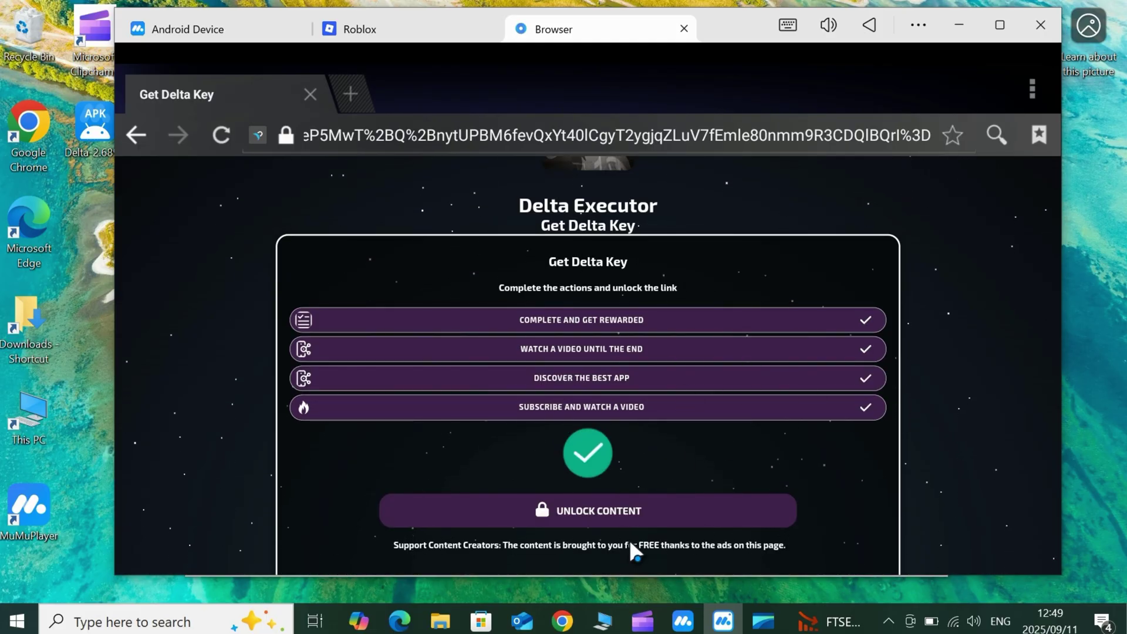
- Unlock the content and get whitelisted on Platoboost, closing the survey ad tab
{"action": "left_click", "coordinate": [656, 517]}
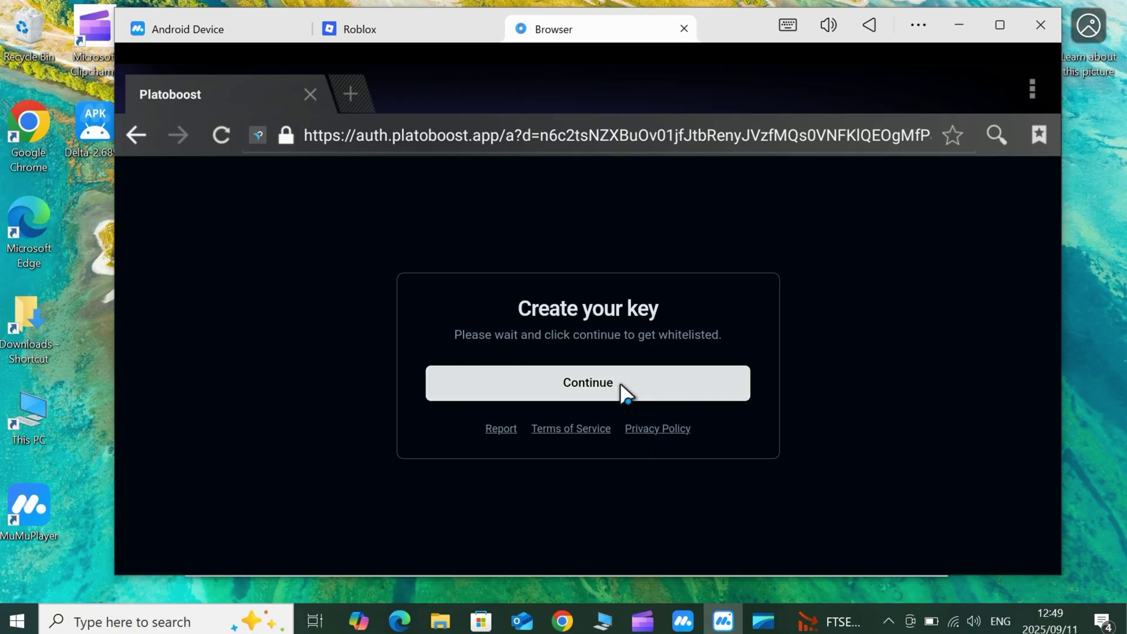
{"action": "left_click", "coordinate": [621, 391]}
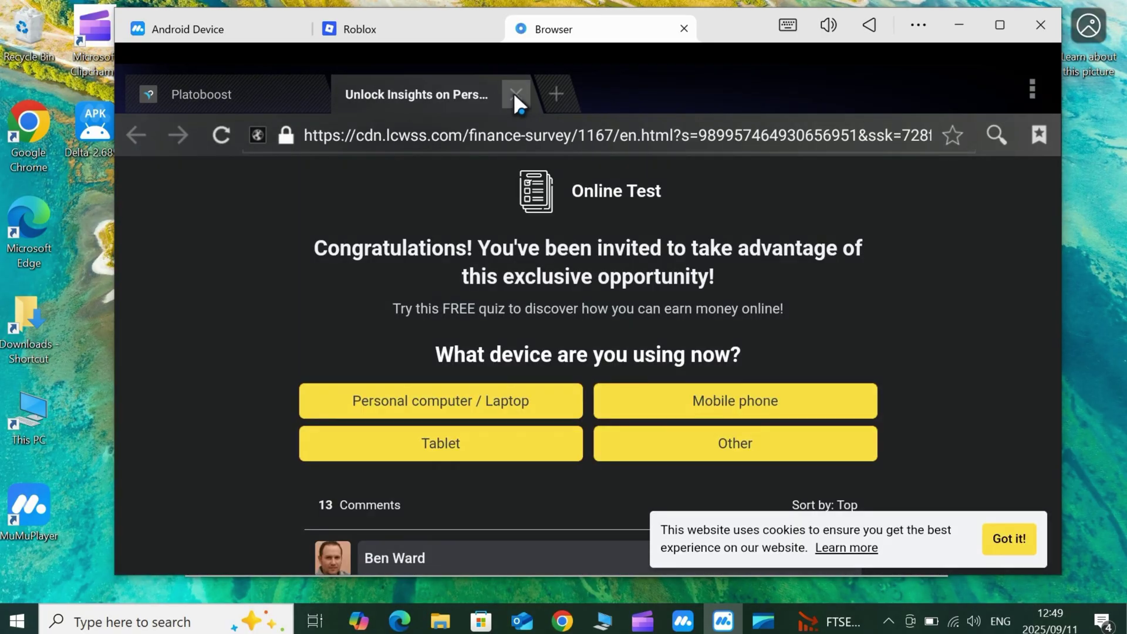
{"action": "left_click", "coordinate": [515, 93]}
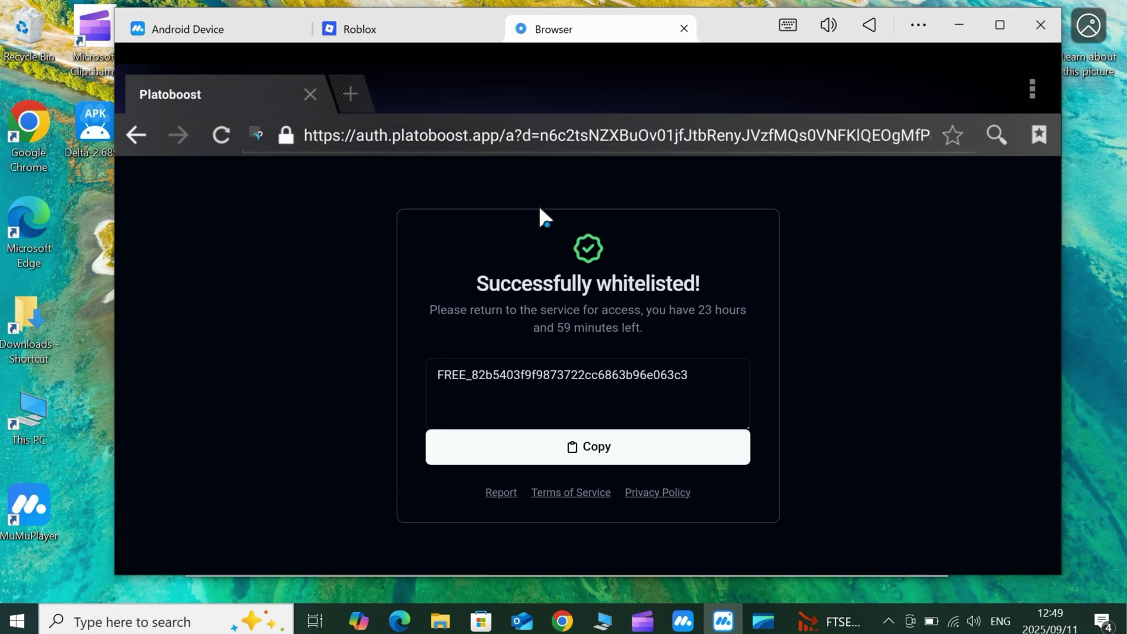
- Copy the generated Delta key and return to the Roblox game's key-entry panel
{"action": "left_click", "coordinate": [592, 445]}
{"action": "left_click", "coordinate": [445, 34]}
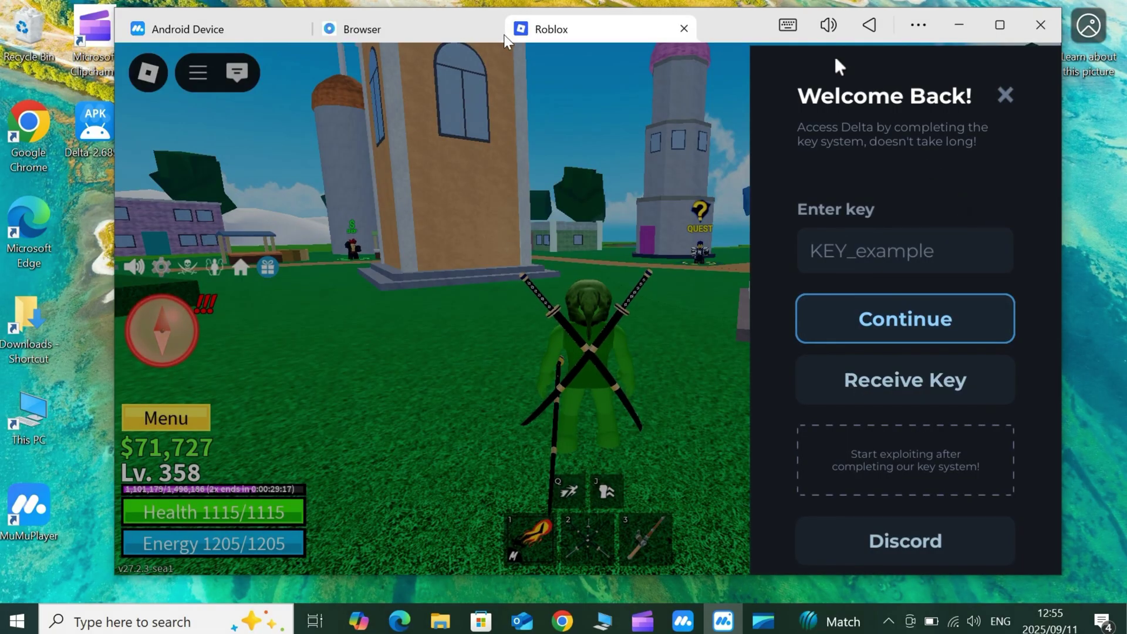
{"action": "left_click", "coordinate": [467, 37]}
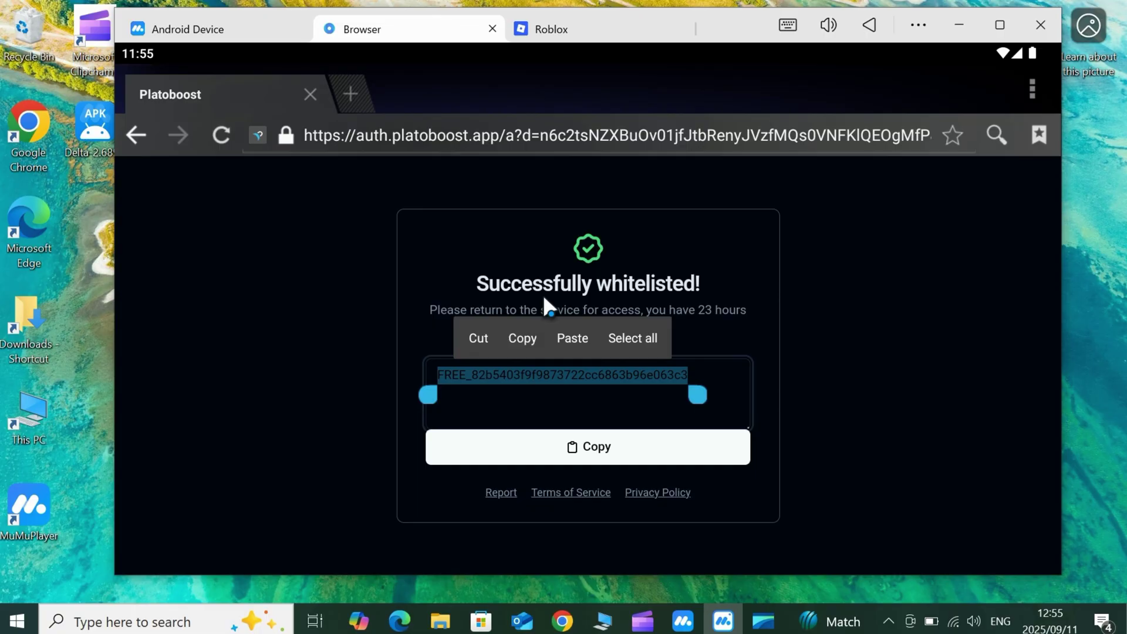
{"action": "left_click", "coordinate": [523, 339]}
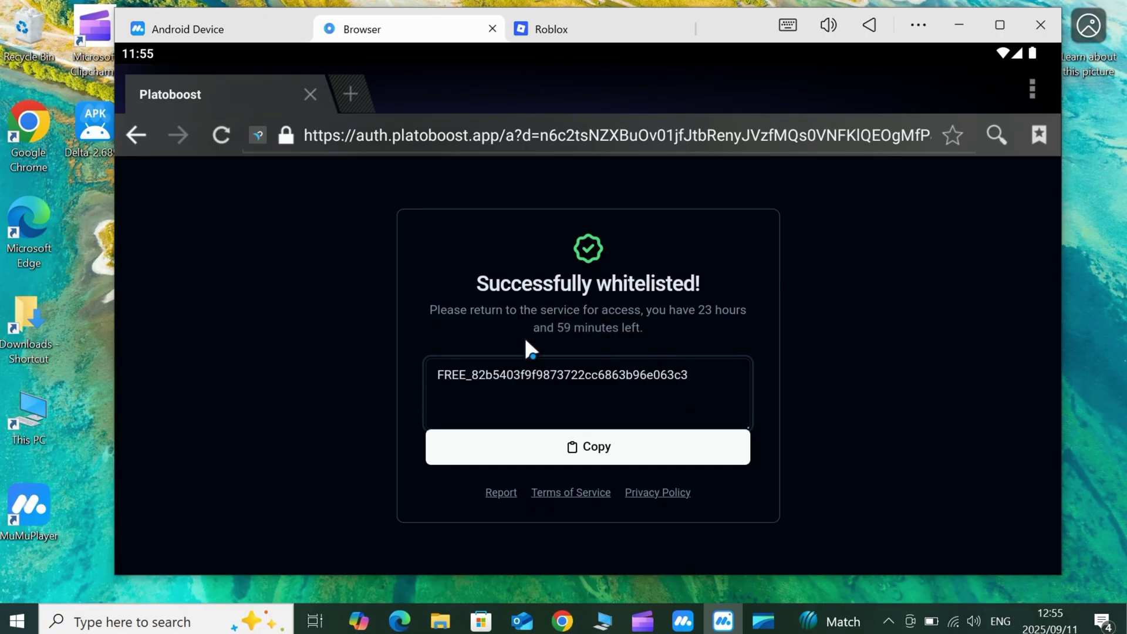
{"action": "left_click", "coordinate": [573, 34]}
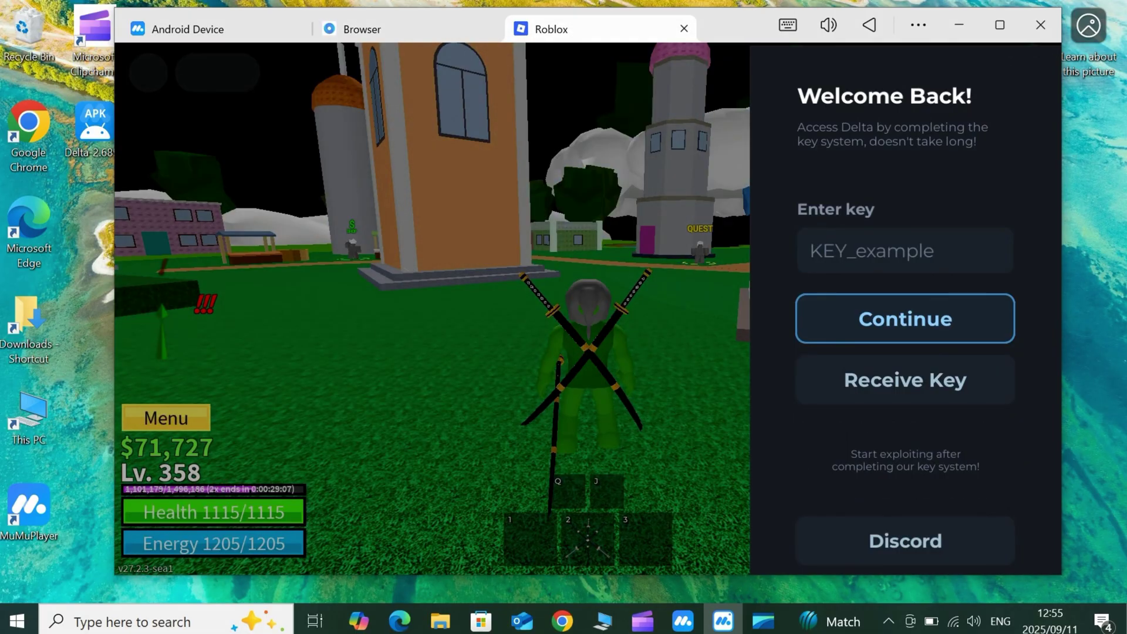
- Paste the copied Platoboost key into Delta's key field and submit it to activate Delta
{"action": "right_click", "coordinate": [849, 251]}
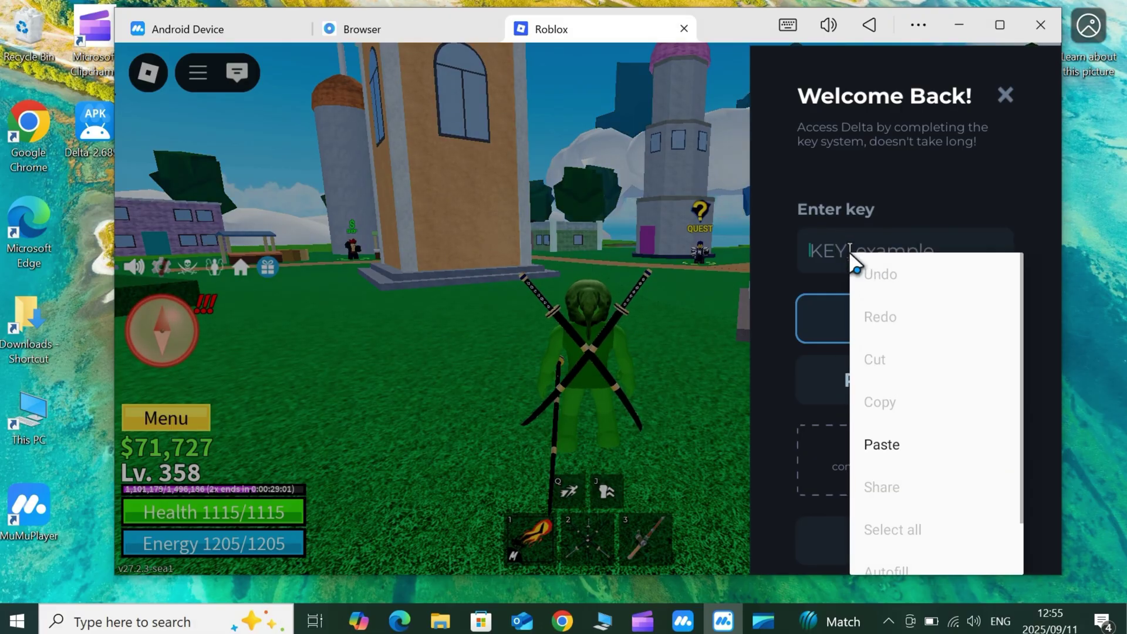
{"action": "left_click", "coordinate": [886, 438]}
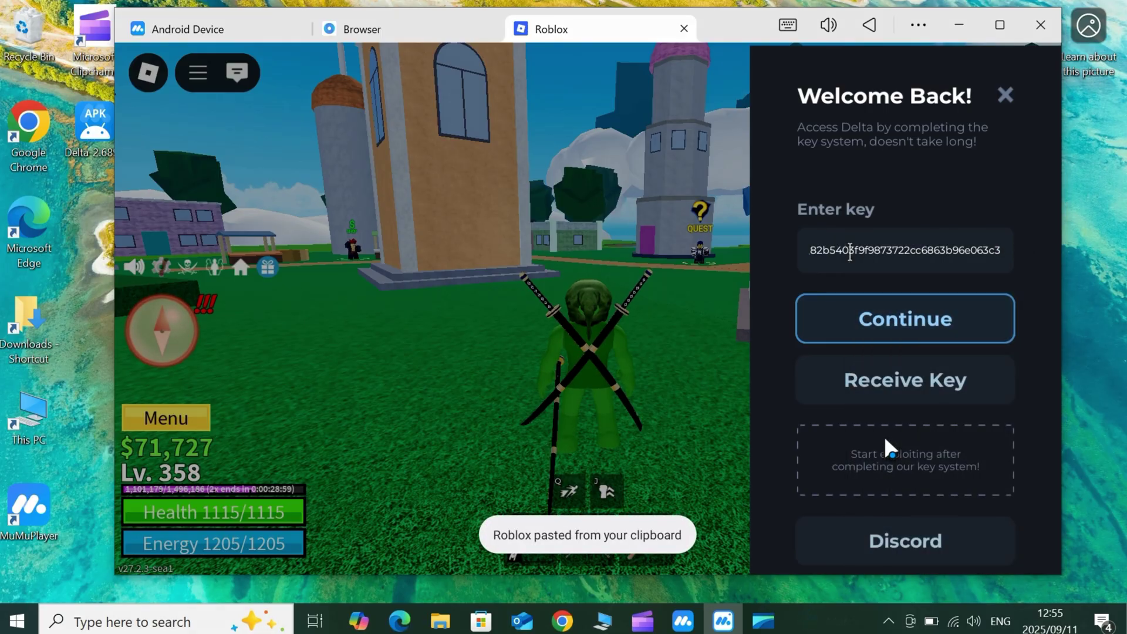
{"action": "left_click", "coordinate": [908, 326]}
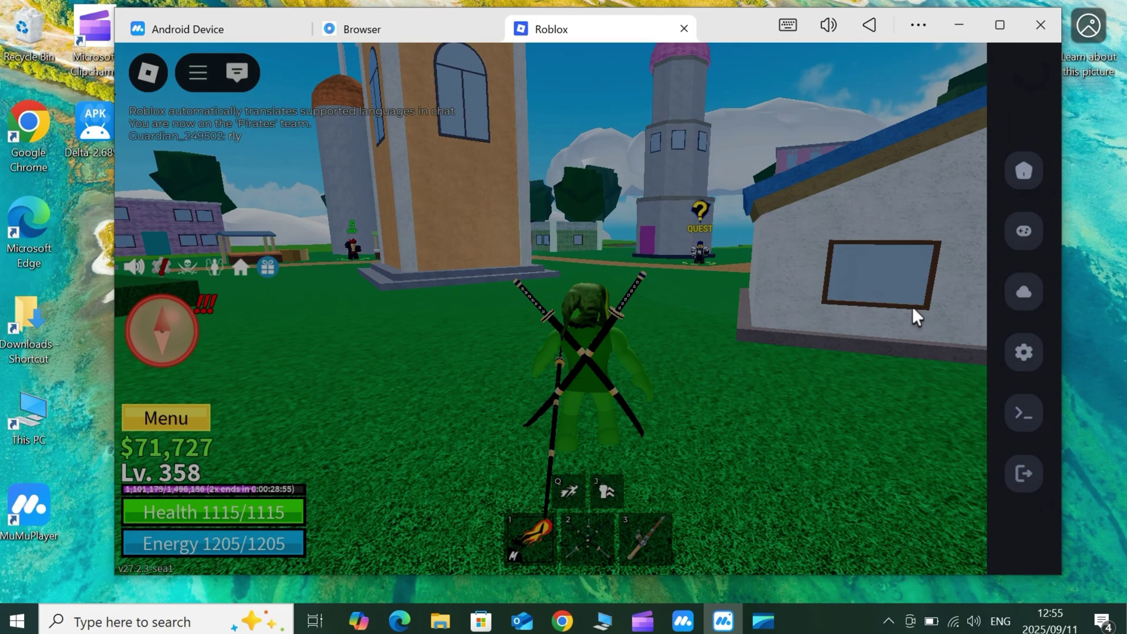
- Tour Delta's saved scripts, executor, scriptblox search, settings and the Roblox/Delta consoles, ending on the executor
{"action": "left_click", "coordinate": [1022, 172]}
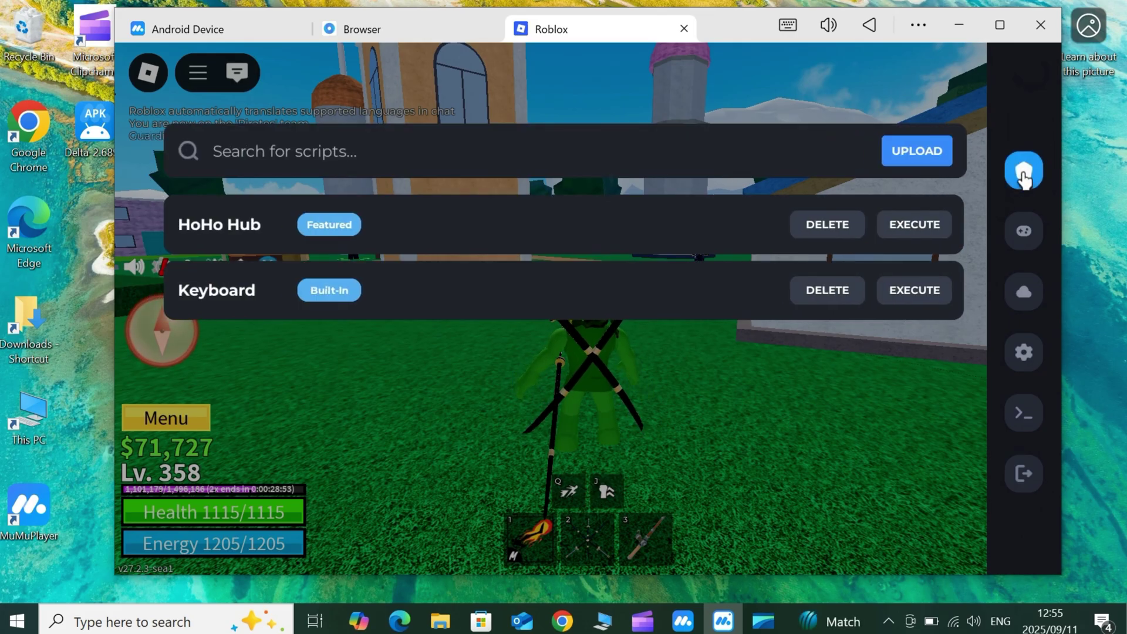
{"action": "left_click", "coordinate": [1025, 240]}
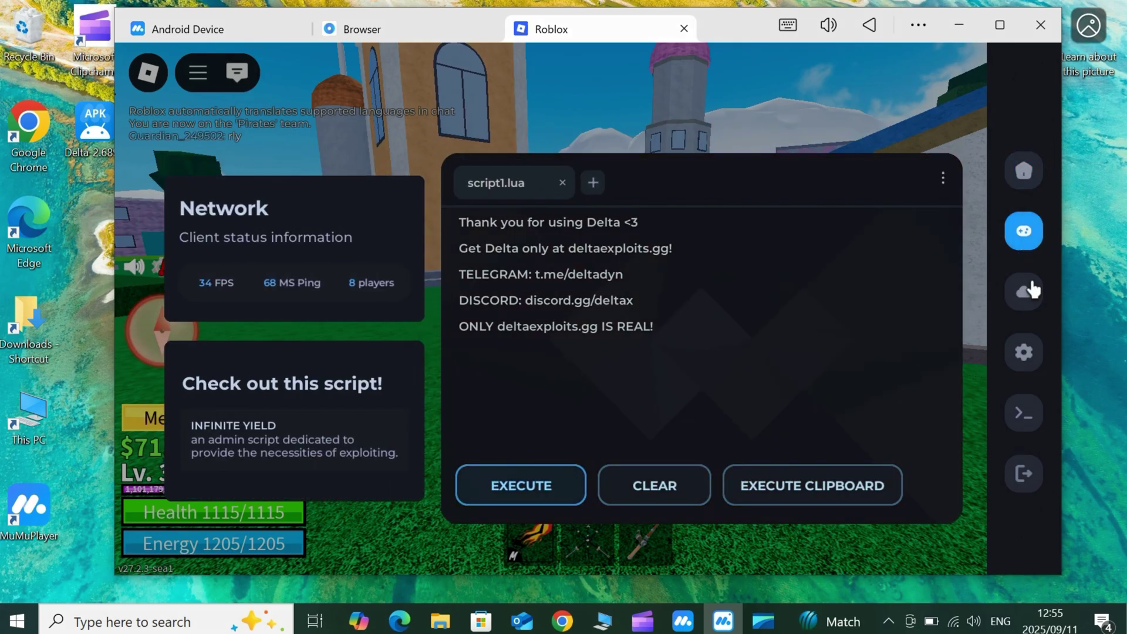
{"action": "left_click", "coordinate": [1032, 311]}
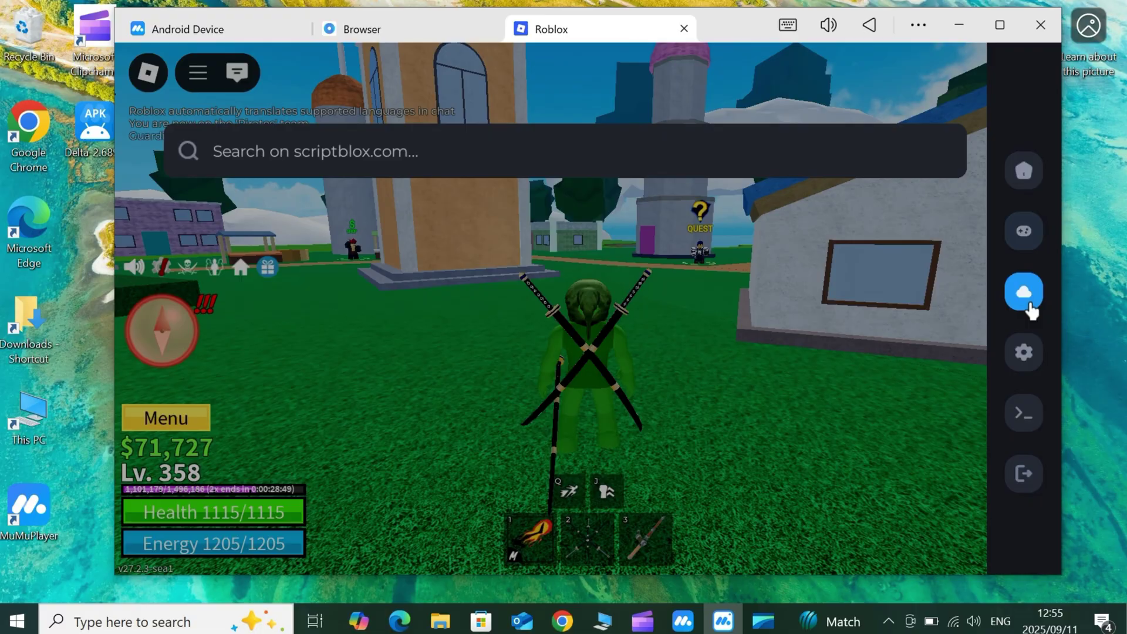
{"action": "left_click", "coordinate": [1027, 361]}
{"action": "left_click", "coordinate": [1024, 427]}
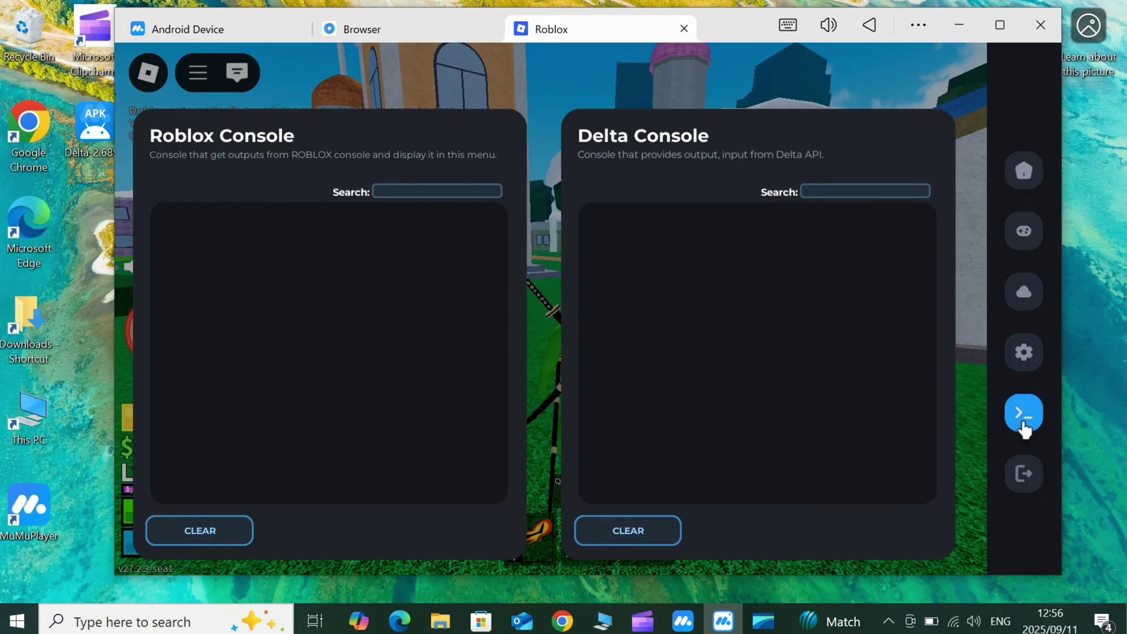
{"action": "left_click", "coordinate": [1024, 181]}
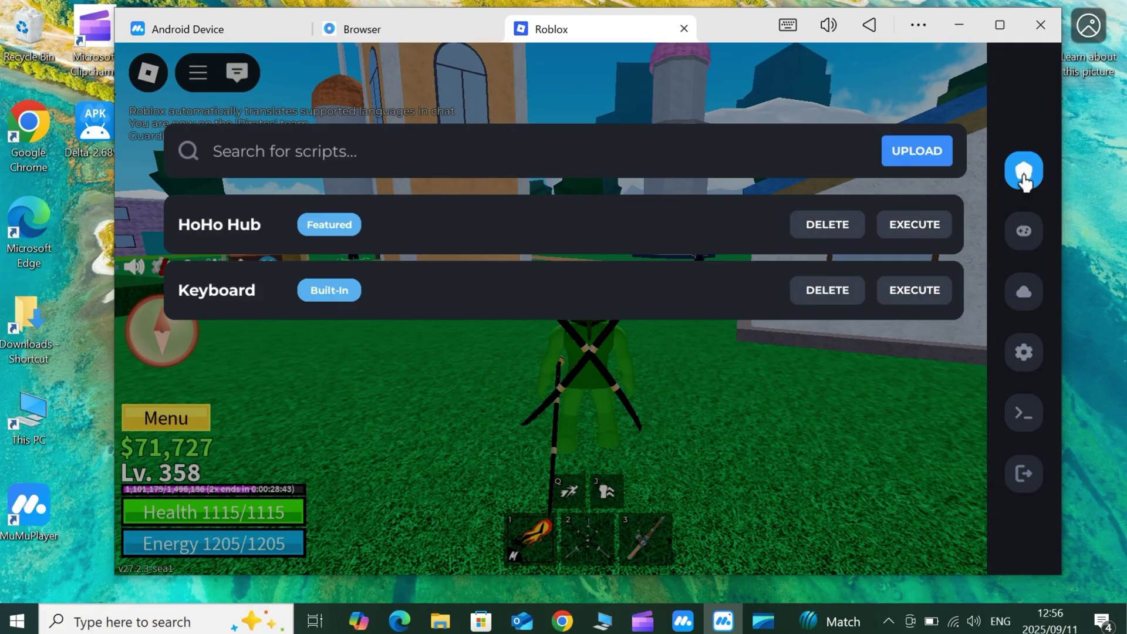
{"action": "left_click", "coordinate": [1024, 232]}
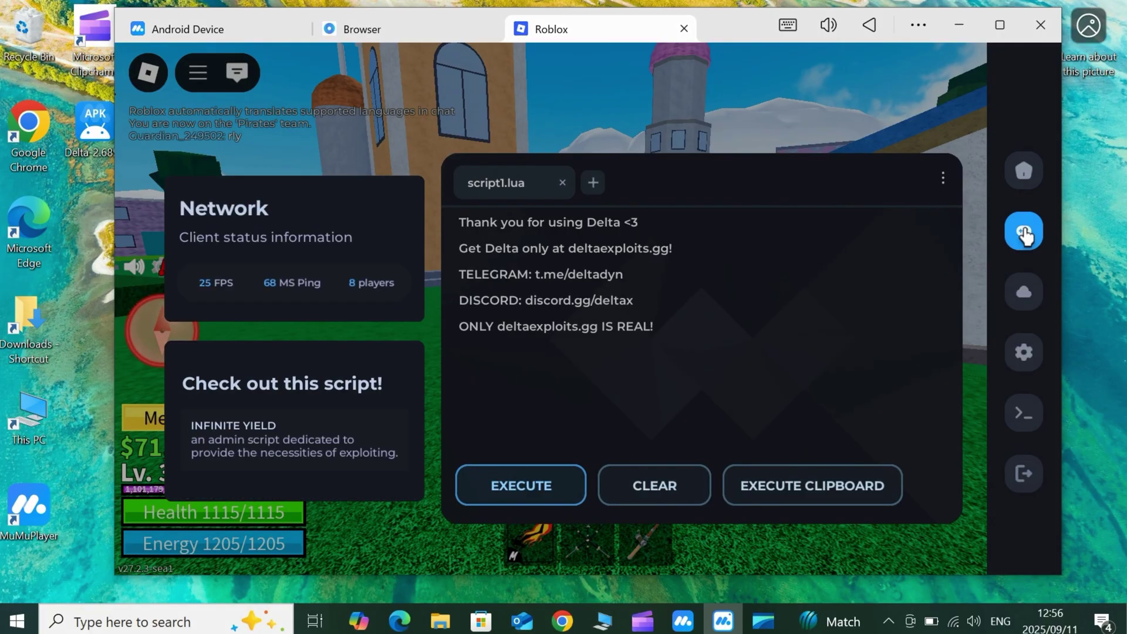
- Hide the Delta overlay and walk the character toward the quest giver, turning and jumping
{"action": "left_click", "coordinate": [1022, 478]}
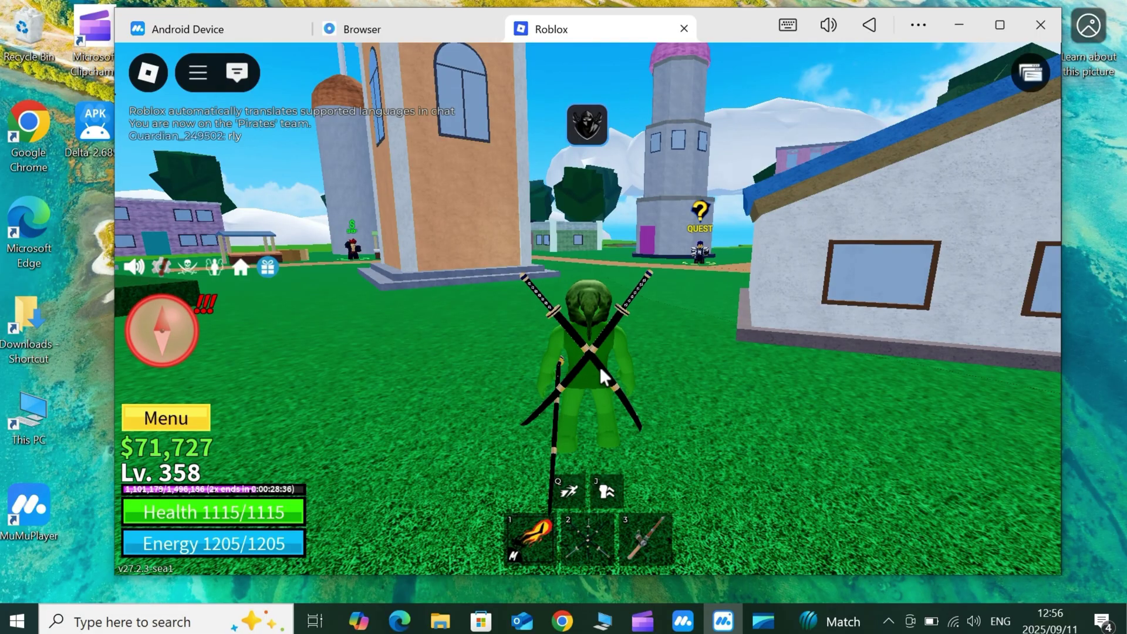
{"action": "key", "text": "Left"}
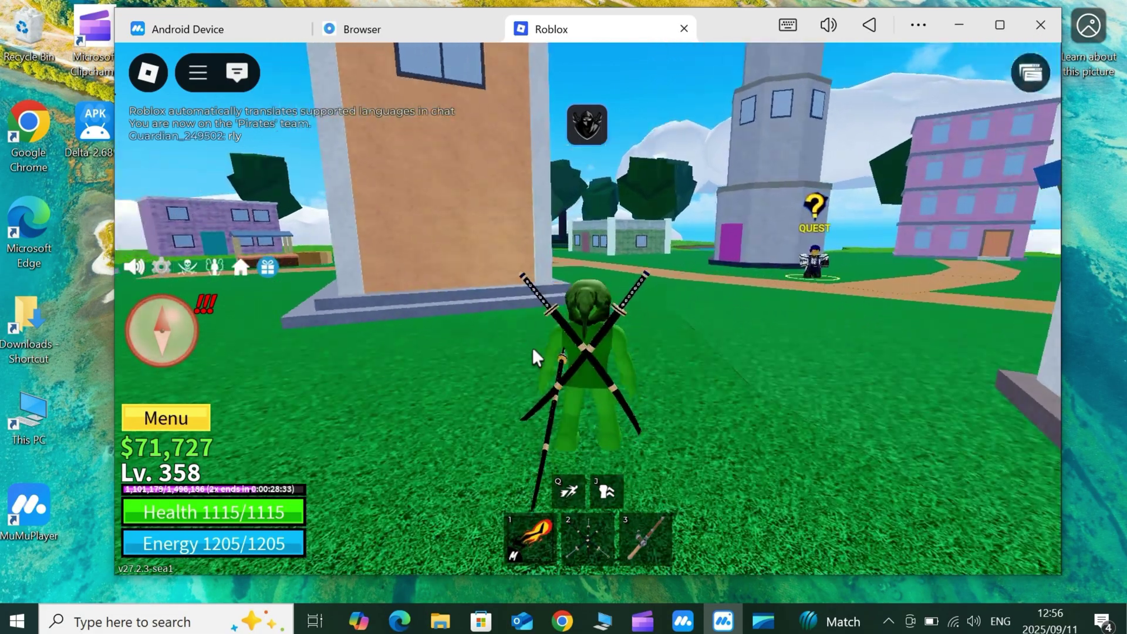
{"action": "key", "text": "Right"}
{"action": "key", "text": "Left"}
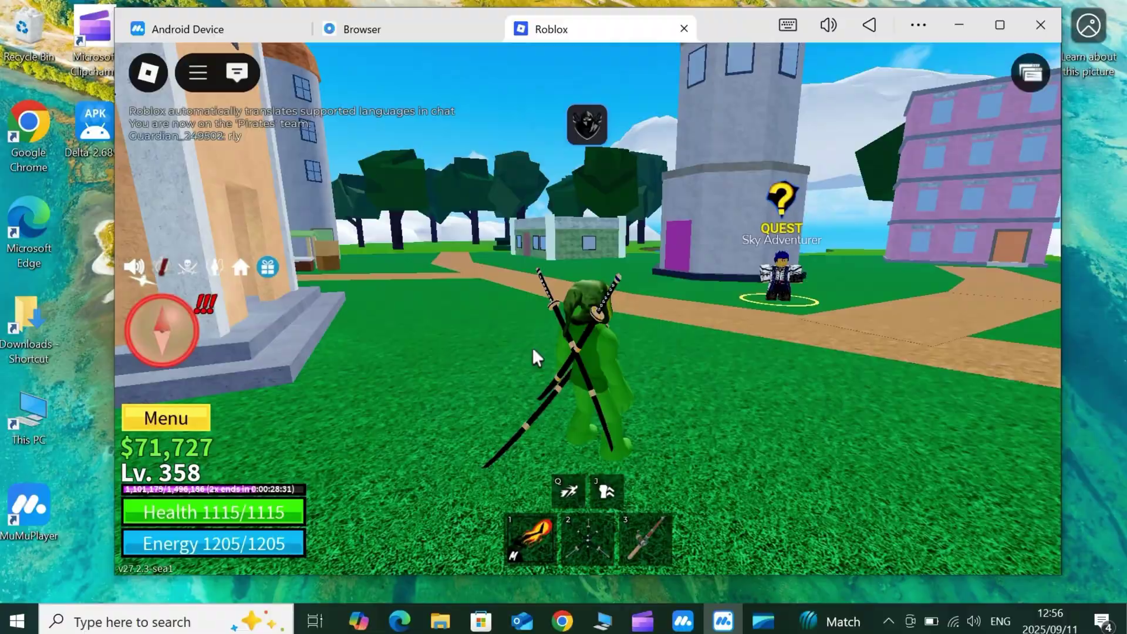
{"action": "key", "text": "space"}
{"action": "key", "text": "space"}
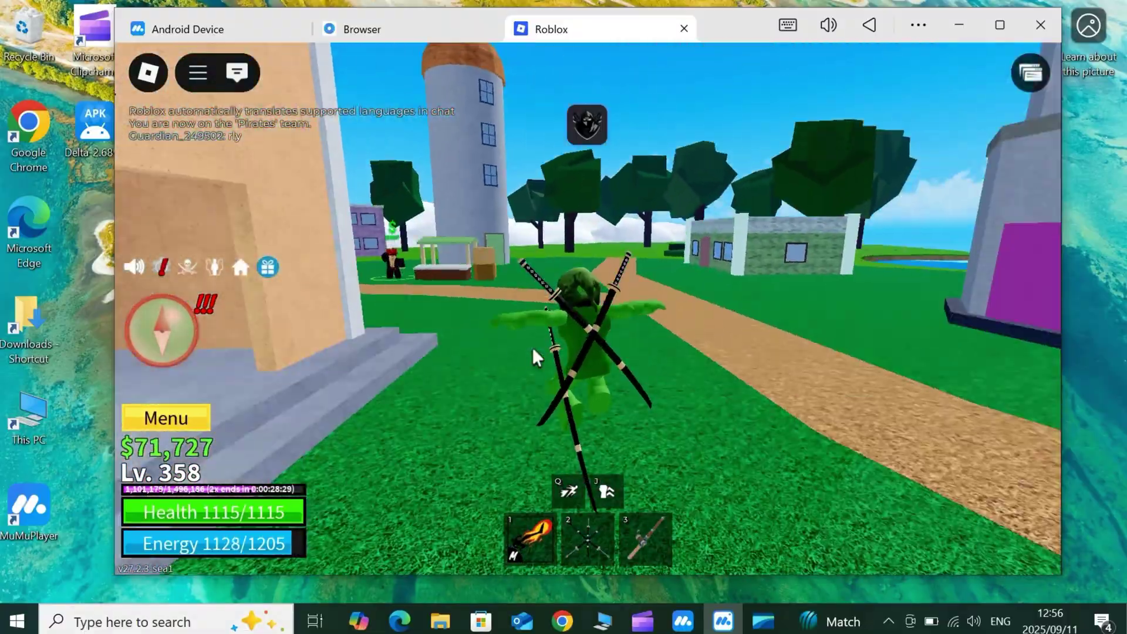